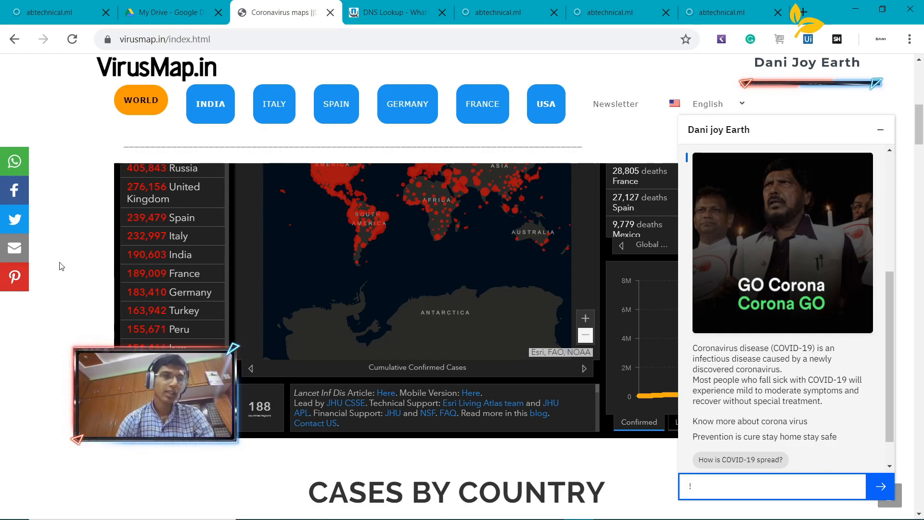
{"action": "scroll", "coordinate": [71, 292], "scroll_direction": "down", "scroll_amount": 3}
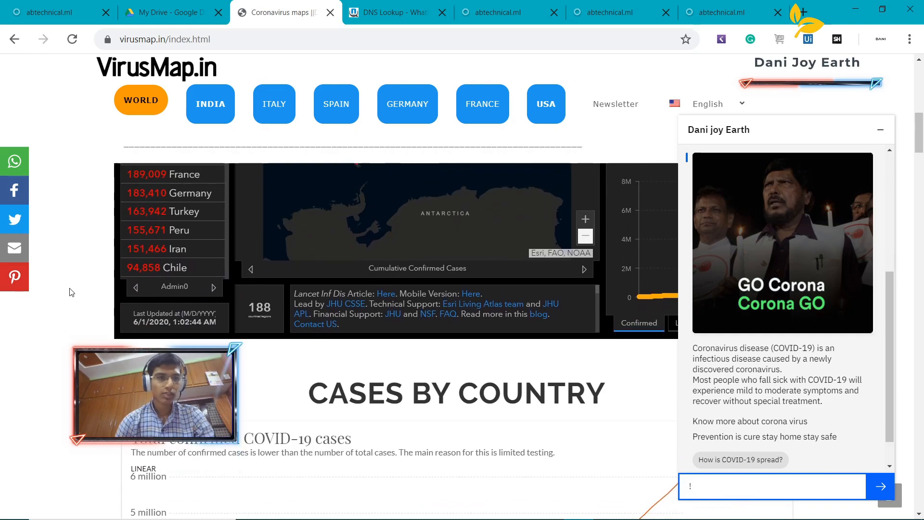
{"action": "scroll", "coordinate": [71, 292], "scroll_direction": "up", "scroll_amount": 6}
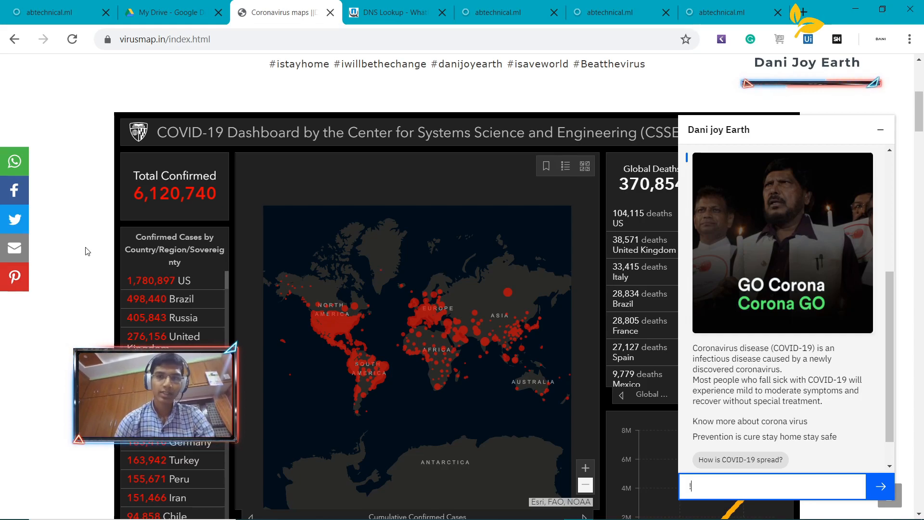
{"action": "scroll", "coordinate": [85, 252], "scroll_direction": "down", "scroll_amount": 1}
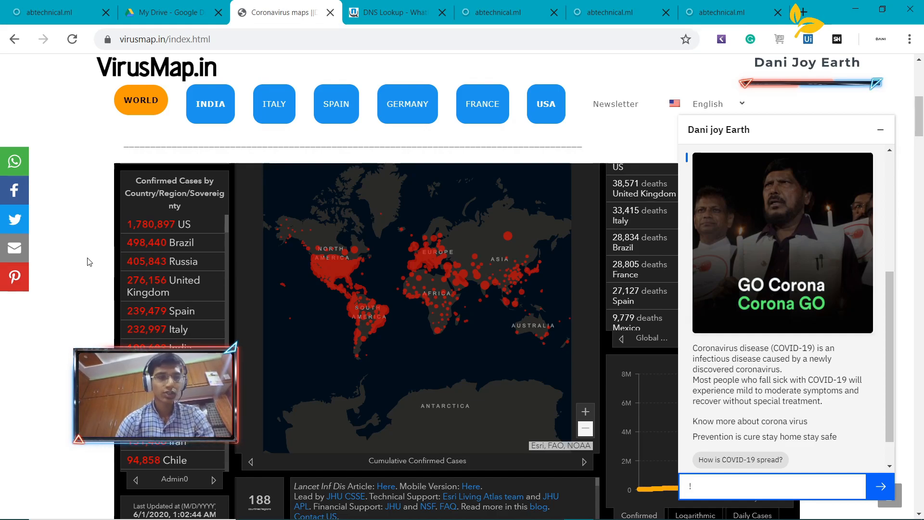
{"action": "scroll", "coordinate": [87, 262], "scroll_direction": "down", "scroll_amount": 1}
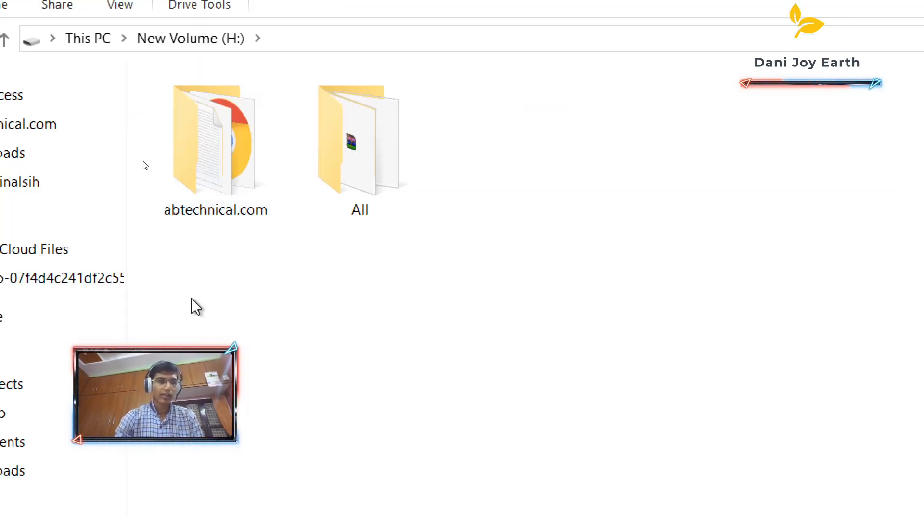
View the site files in the abtechnical.com folder on New Volume (H:) and switch to Google Drive in Chrome
{"action": "double_click", "coordinate": [233, 143]}
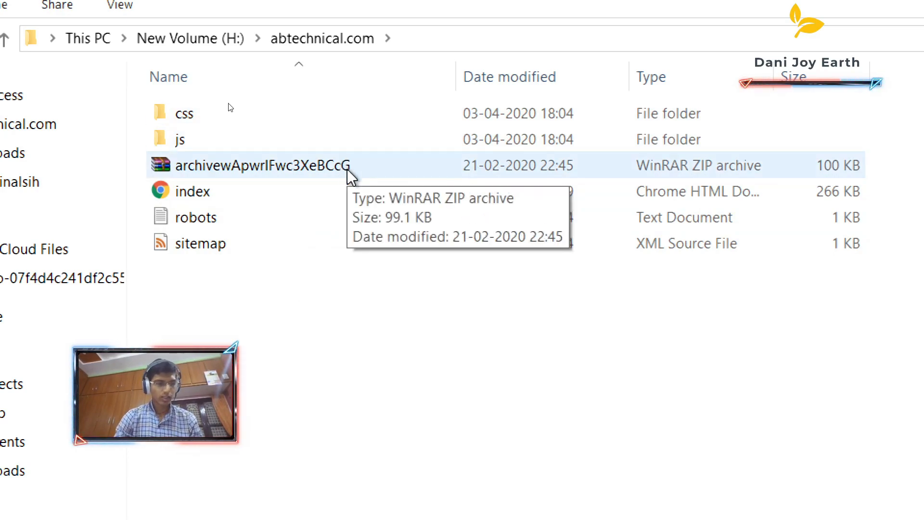
{"action": "key", "text": "super"}
{"action": "key", "text": "alt+Tab"}
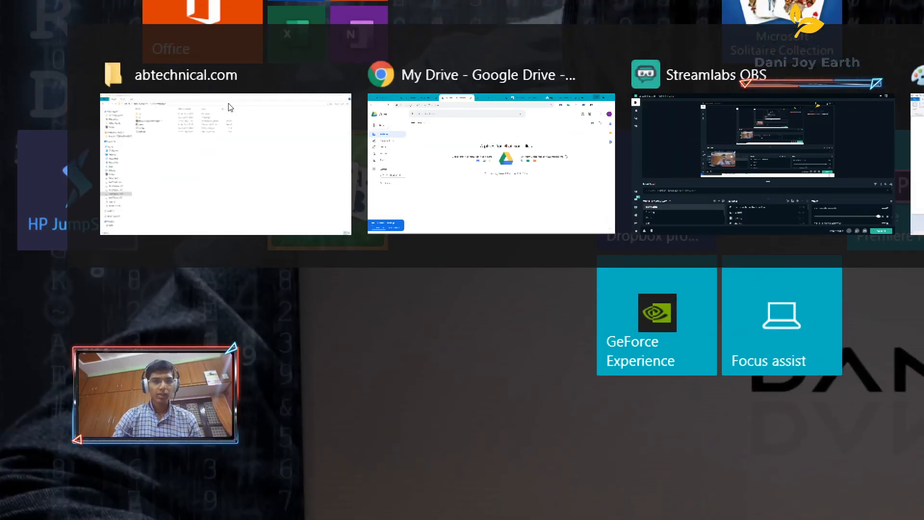
{"action": "key", "text": "alt+Tab"}
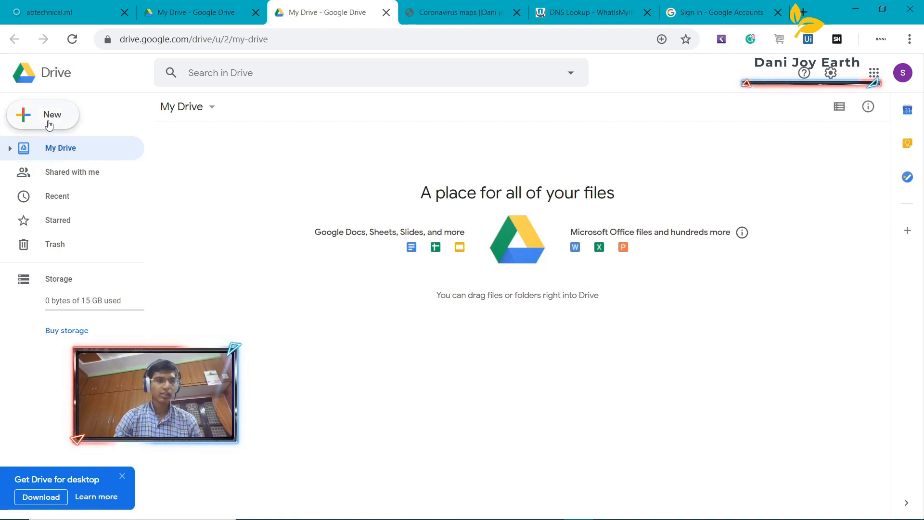
Upload the abtechnical.com folder from New Volume (H:) to My Drive
{"action": "left_click", "coordinate": [17, 118]}
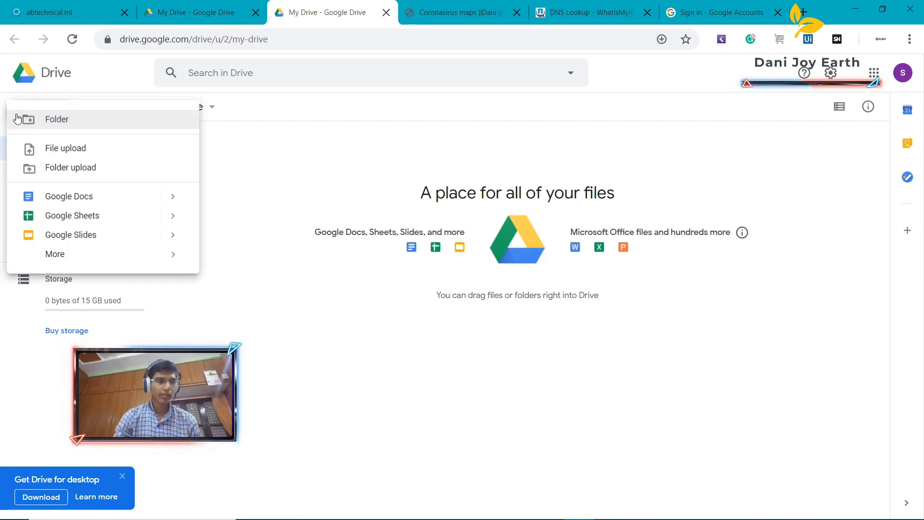
{"action": "left_click", "coordinate": [64, 168]}
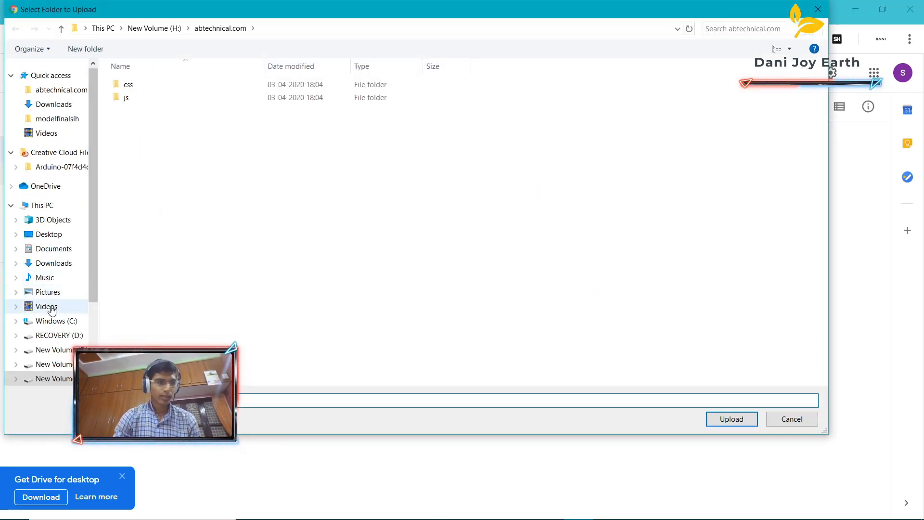
{"action": "left_click", "coordinate": [49, 380]}
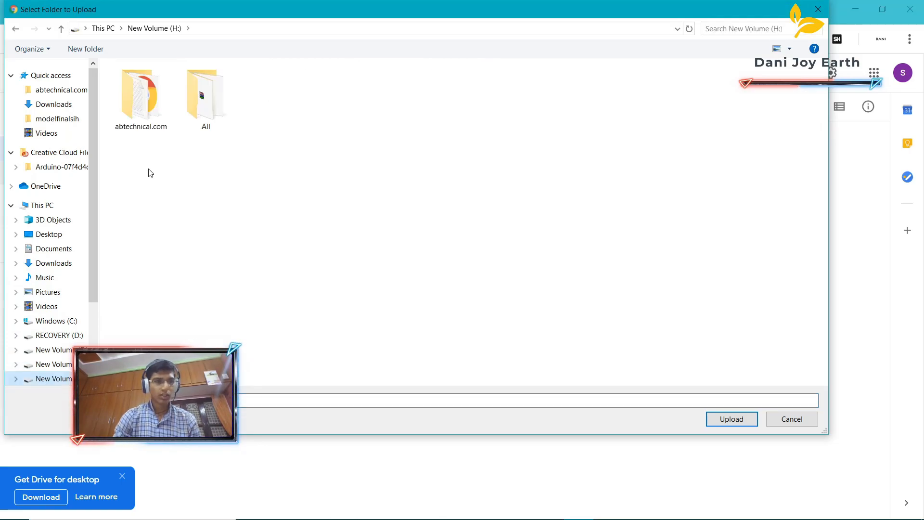
{"action": "left_click", "coordinate": [134, 90]}
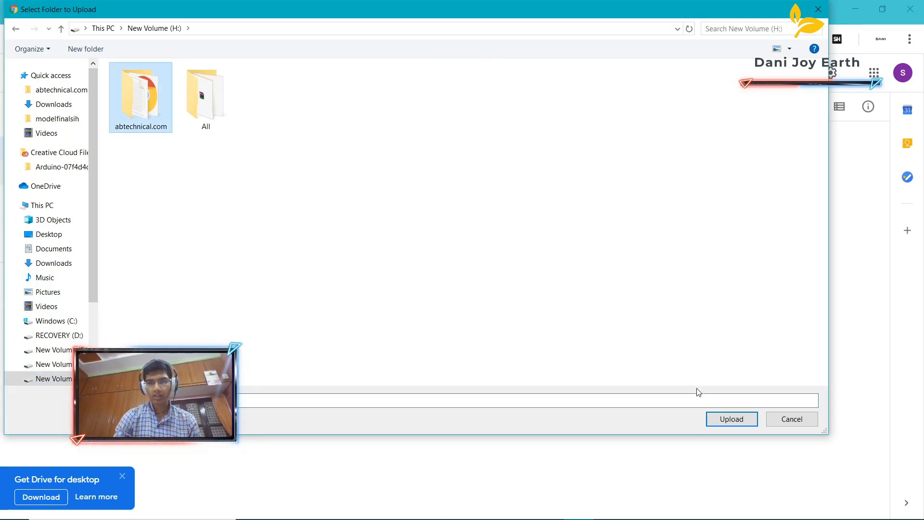
{"action": "left_click", "coordinate": [736, 421]}
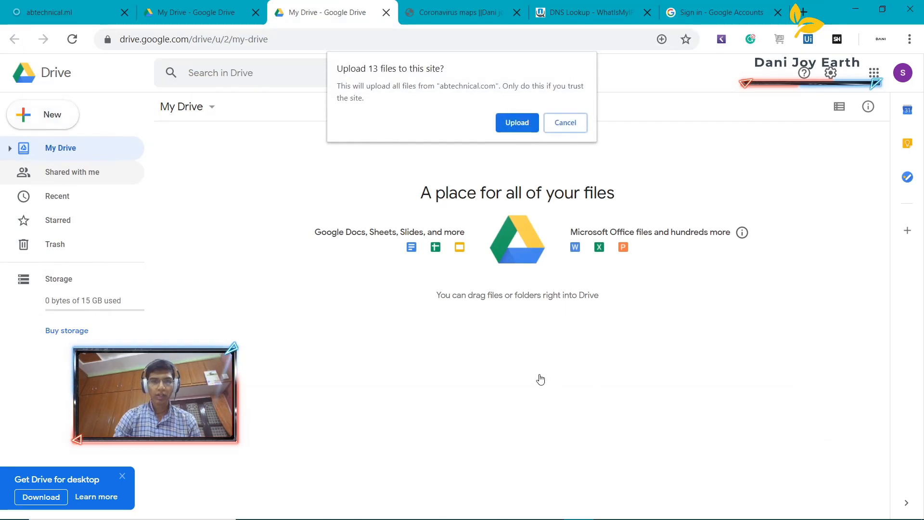
{"action": "left_click", "coordinate": [519, 123]}
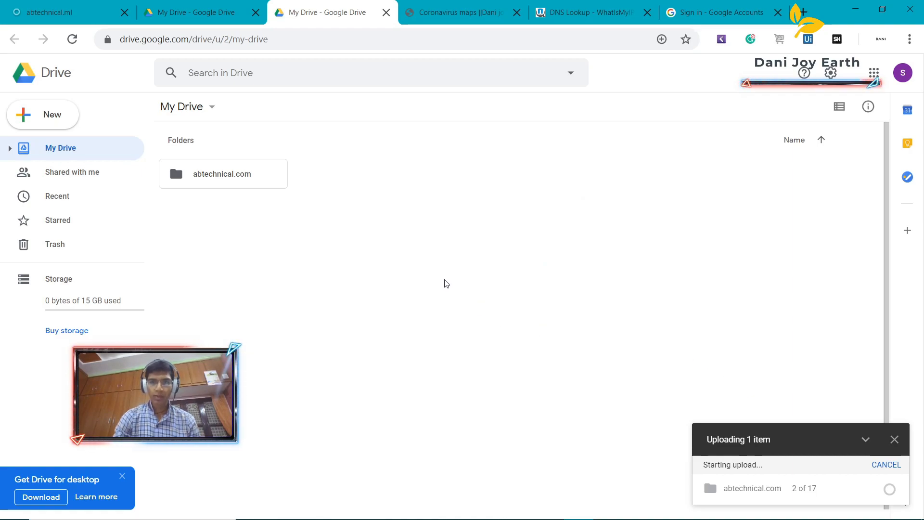
Share the uploaded abtechnical.com folder so that anyone with the link can view it
{"action": "left_click", "coordinate": [202, 177]}
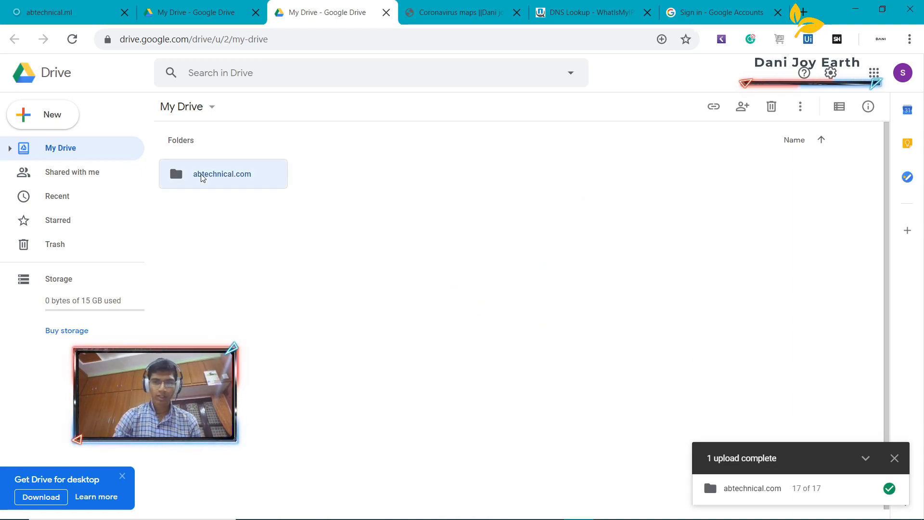
{"action": "left_click", "coordinate": [327, 173]}
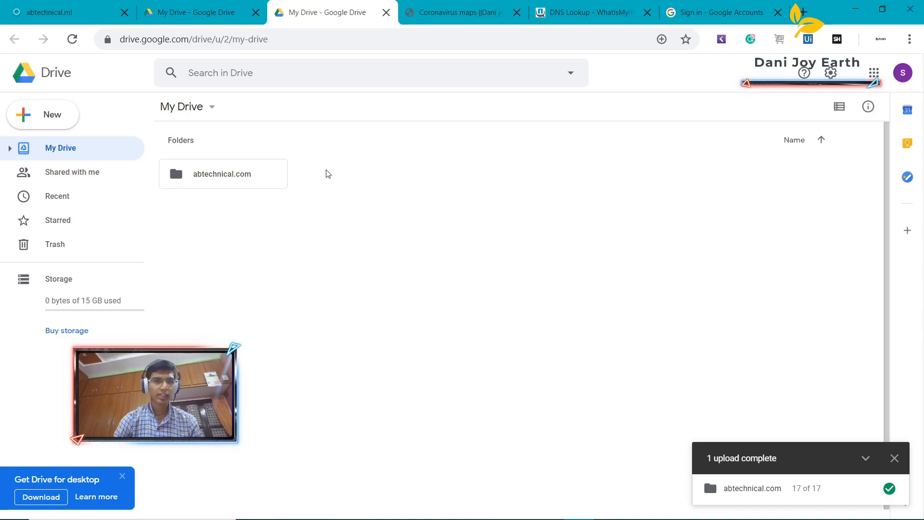
{"action": "left_click", "coordinate": [244, 181]}
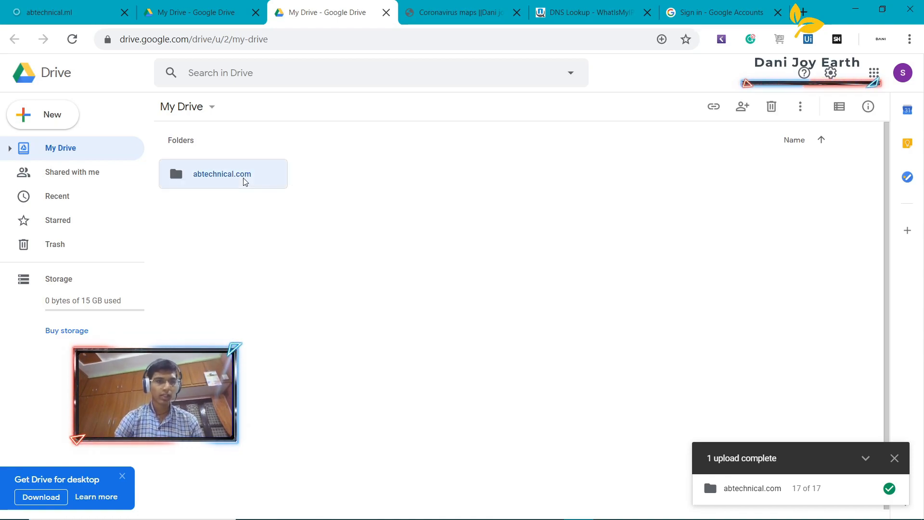
{"action": "right_click", "coordinate": [228, 180]}
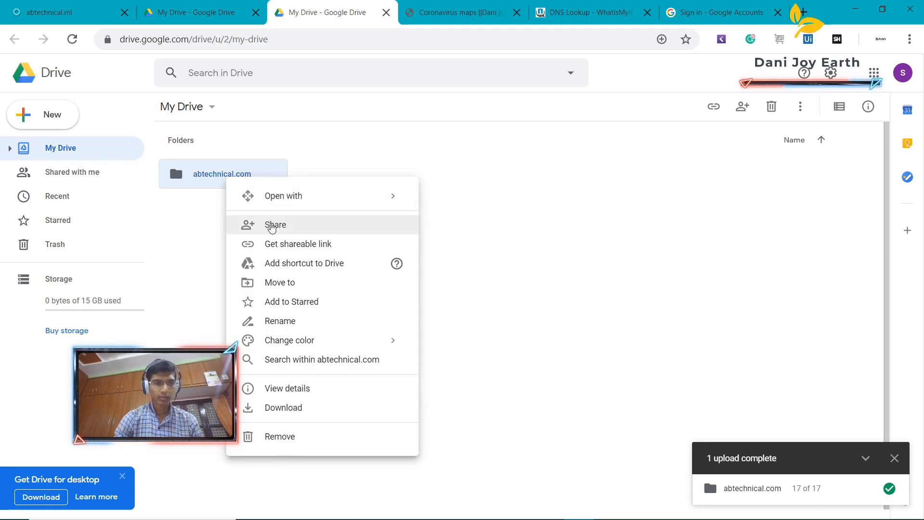
{"action": "left_click", "coordinate": [272, 226]}
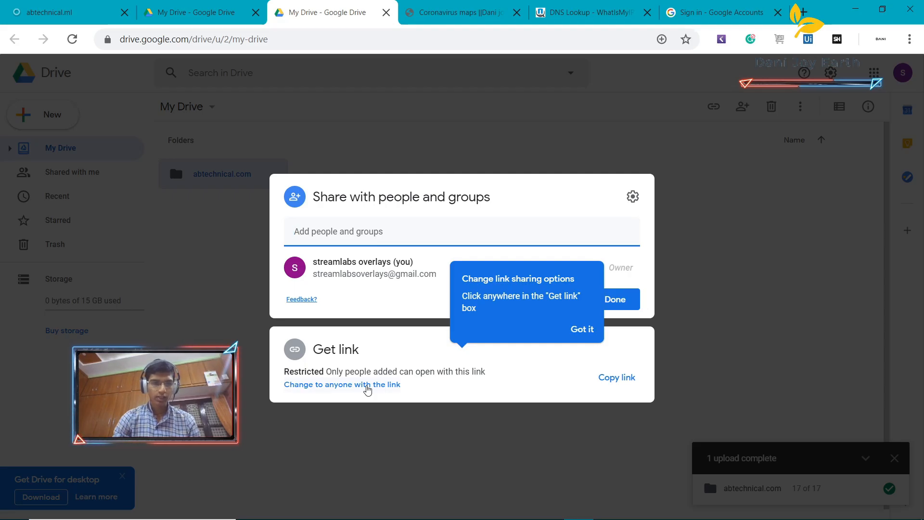
{"action": "left_click", "coordinate": [405, 367]}
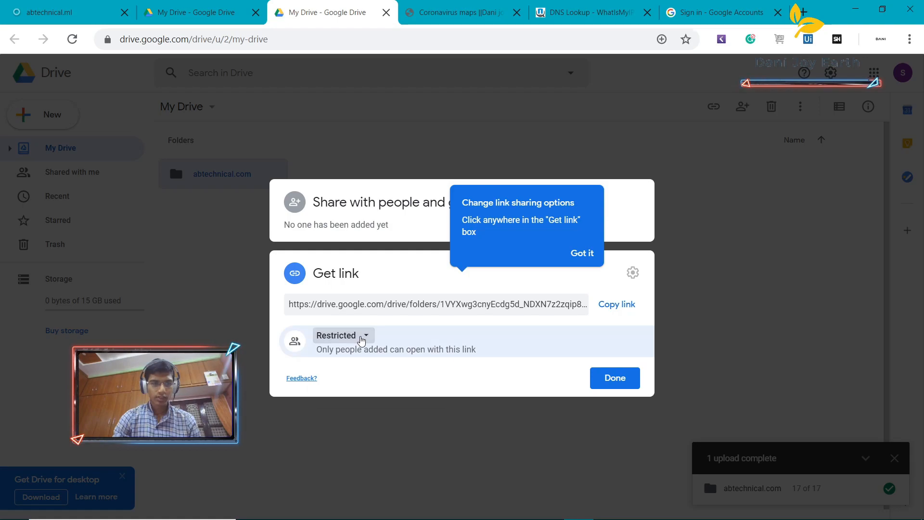
{"action": "left_click", "coordinate": [362, 336]}
{"action": "left_click", "coordinate": [367, 393]}
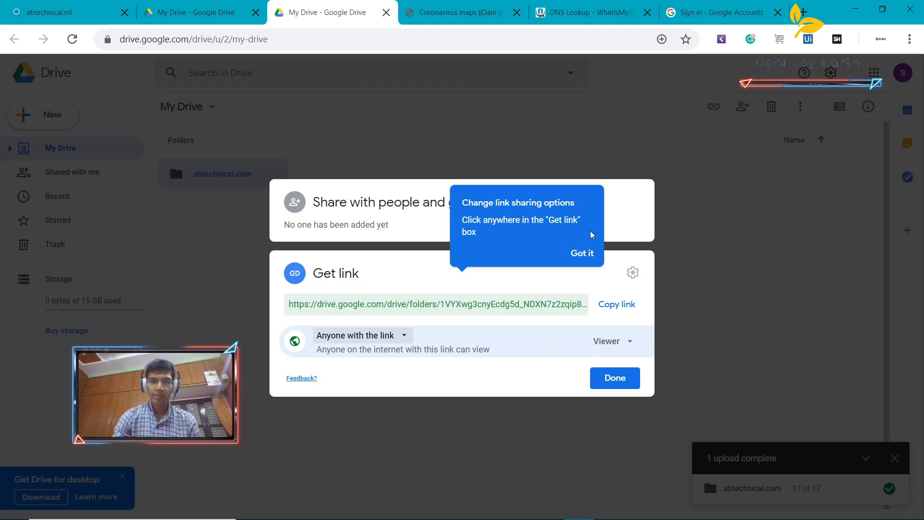
{"action": "left_click", "coordinate": [583, 258]}
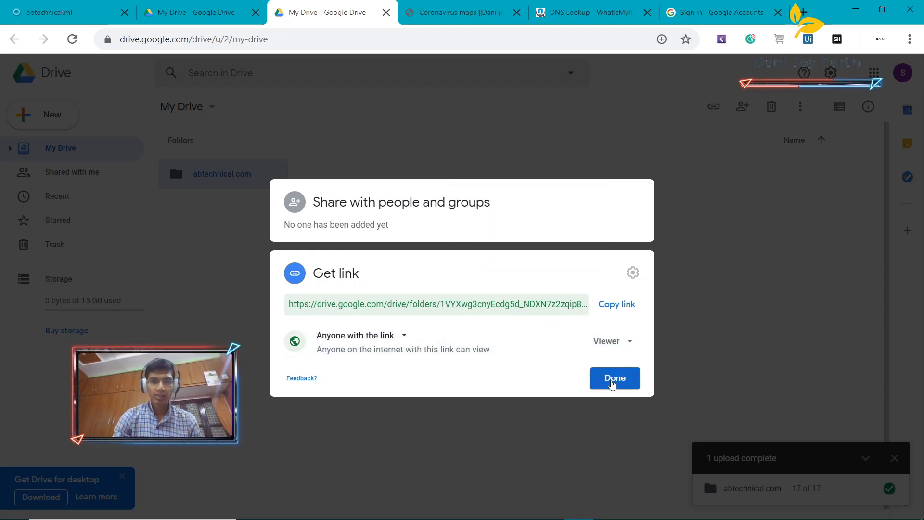
{"action": "left_click", "coordinate": [616, 378]}
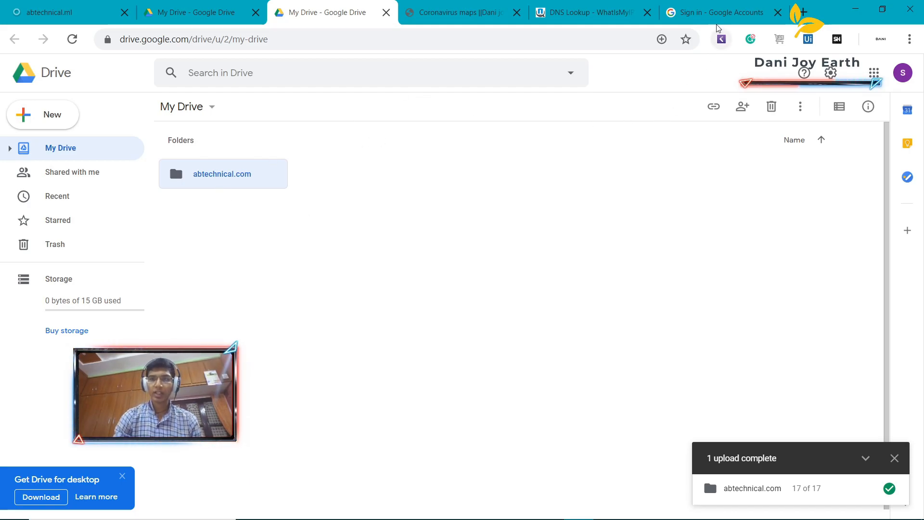
Open the DriveToWeb site at drv.tw in a new browser tab
{"action": "left_click", "coordinate": [803, 12]}
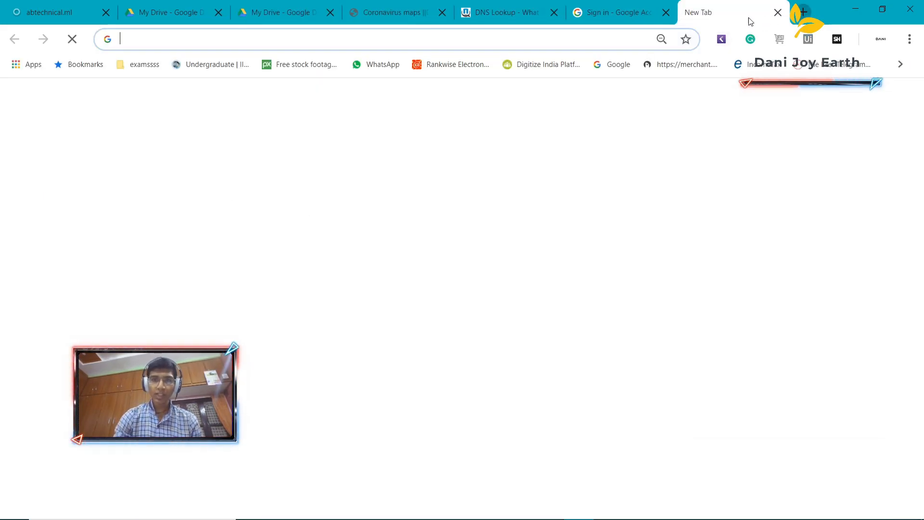
{"action": "left_click", "coordinate": [566, 40]}
{"action": "type", "text": "dr"}
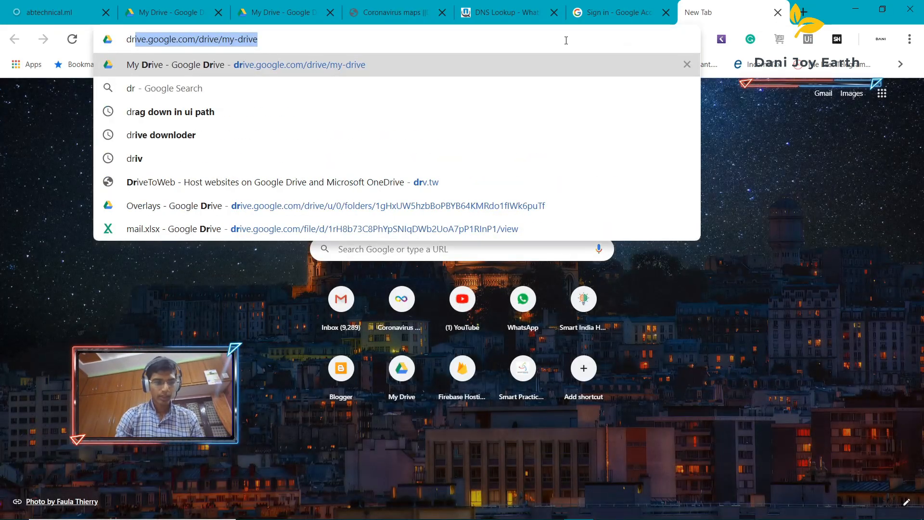
{"action": "type", "text": "v.tw"}
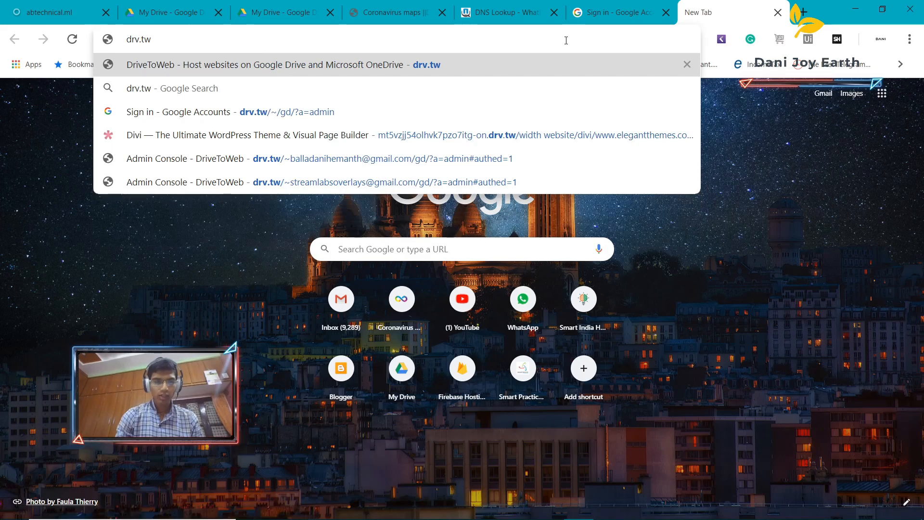
{"action": "key", "text": "Return"}
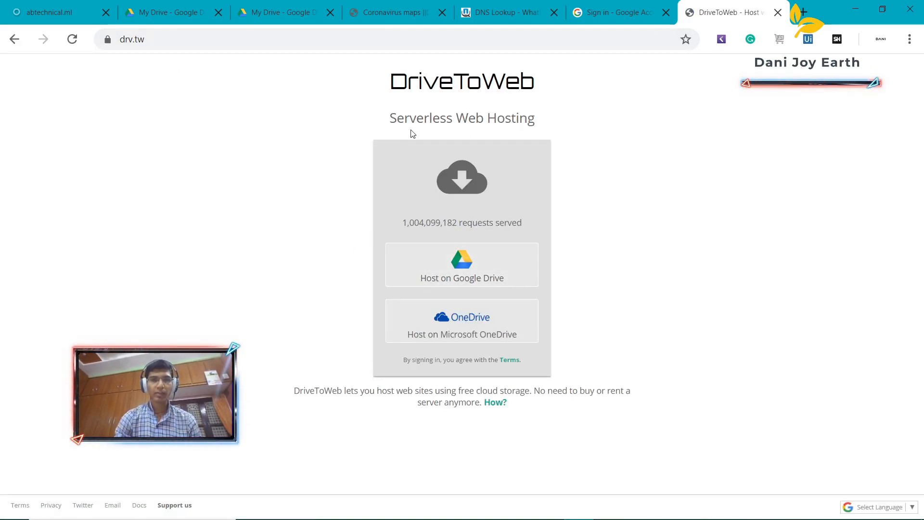
Choose hosting on Google Drive and authorize DriveToWeb with the Google account that holds the uploaded folder
{"action": "left_click", "coordinate": [459, 270]}
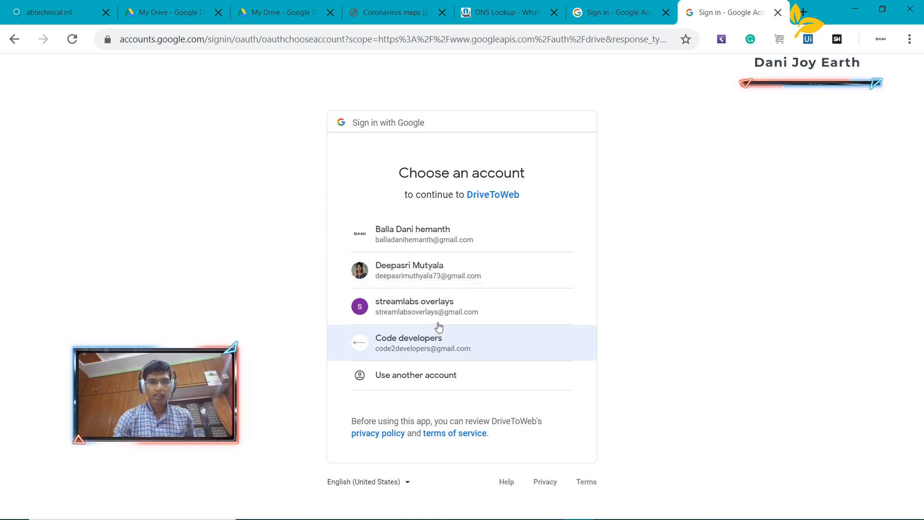
{"action": "left_click", "coordinate": [448, 315]}
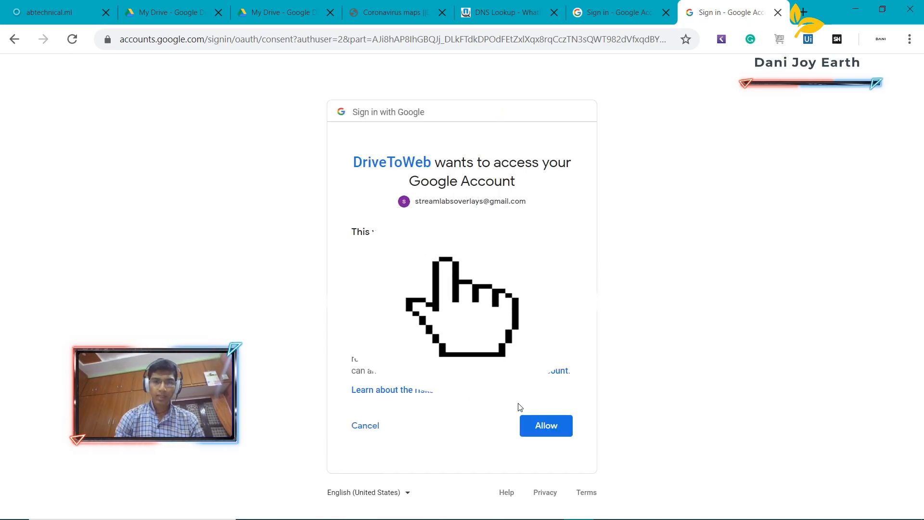
{"action": "left_click", "coordinate": [539, 425]}
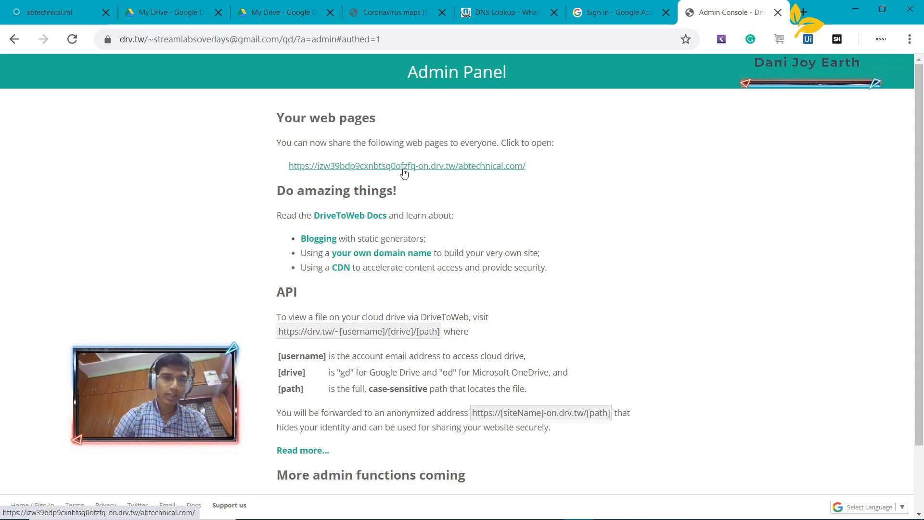
Open the hosted abtechnical.com page from the Admin Panel and compare it with the local index.html page
{"action": "left_click", "coordinate": [447, 168]}
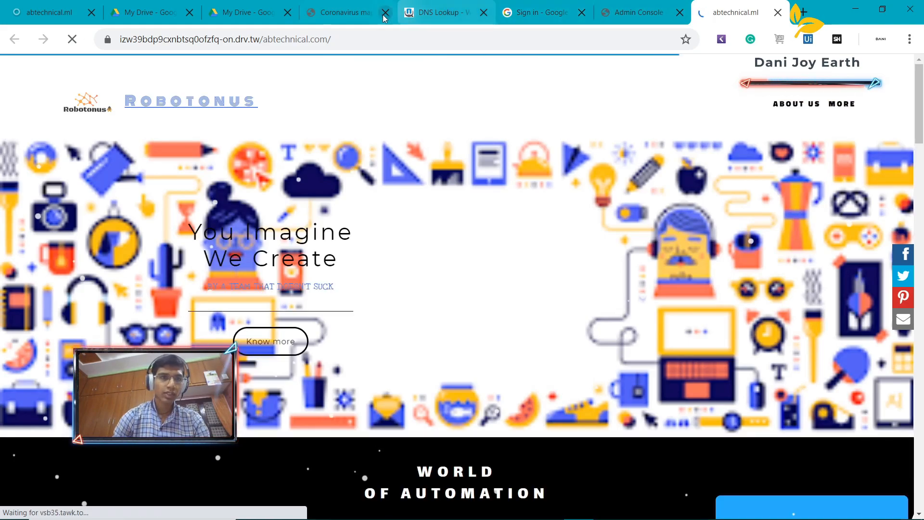
{"action": "left_click", "coordinate": [46, 18]}
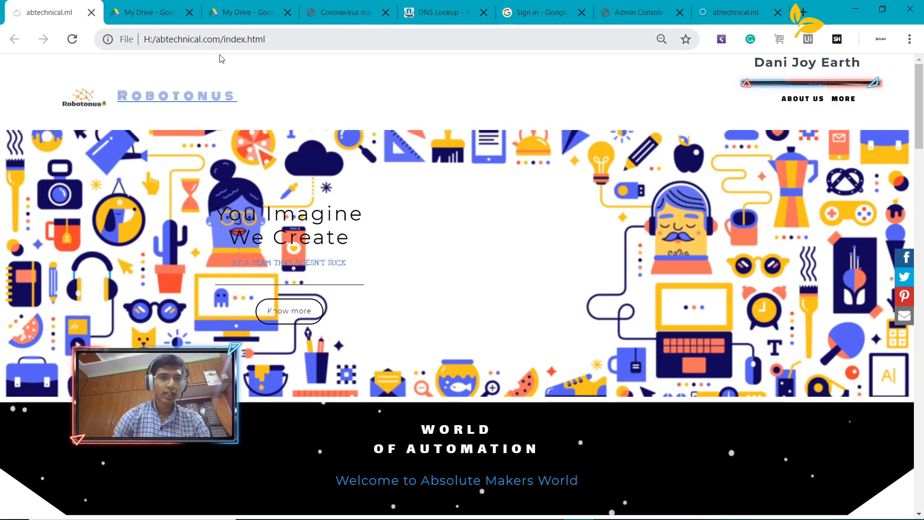
{"action": "scroll", "coordinate": [314, 267], "scroll_direction": "down", "scroll_amount": 15}
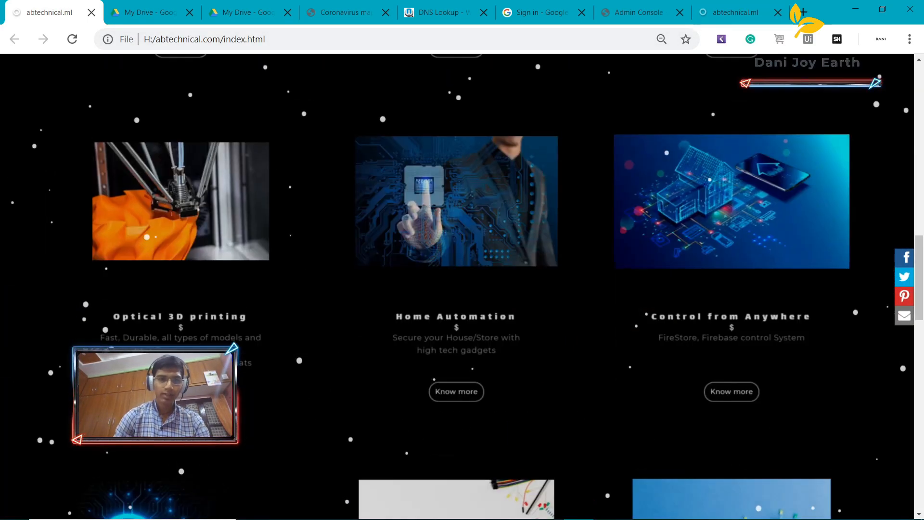
{"action": "scroll", "coordinate": [525, 193], "scroll_direction": "up", "scroll_amount": 15}
{"action": "scroll", "coordinate": [524, 193], "scroll_direction": "down", "scroll_amount": 1}
{"action": "scroll", "coordinate": [524, 193], "scroll_direction": "up", "scroll_amount": 1}
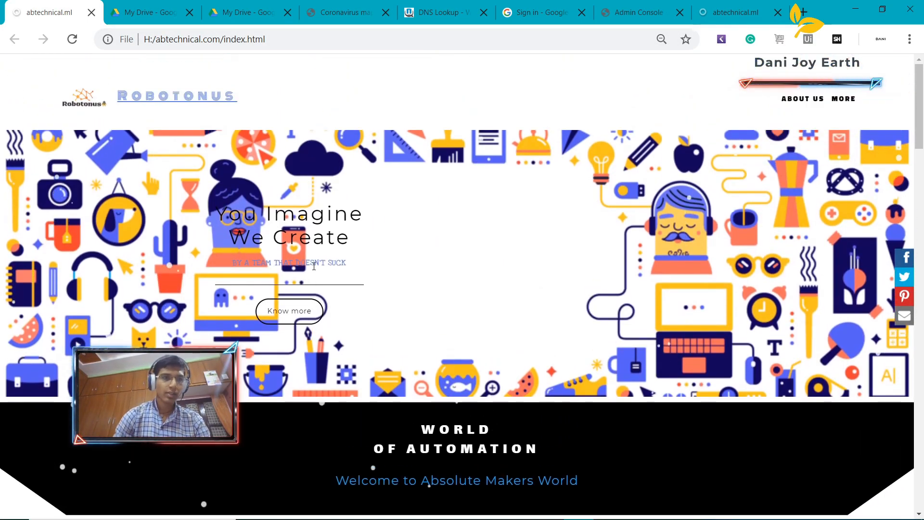
{"action": "left_click", "coordinate": [727, 14]}
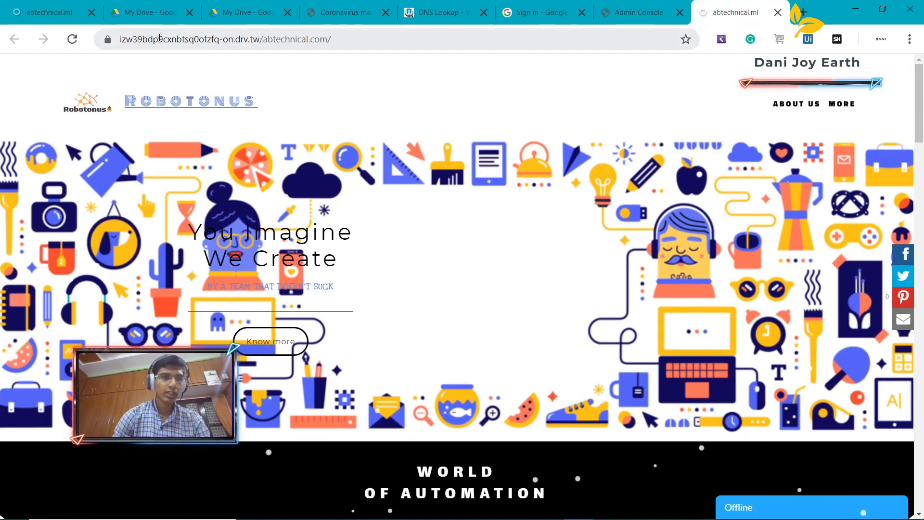
{"action": "scroll", "coordinate": [355, 284], "scroll_direction": "down", "scroll_amount": 8}
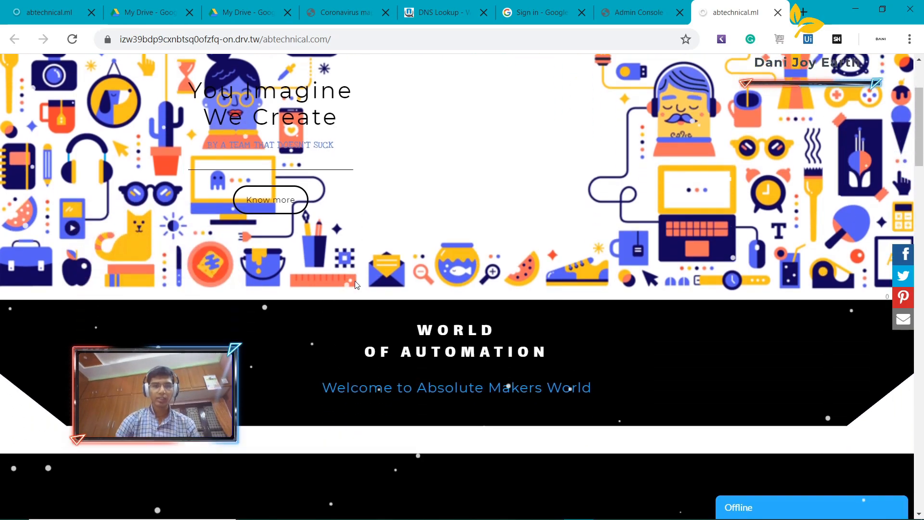
Copy the hosted abtechnical.com page's address, load it in an incognito window to test public access, and close that window
{"action": "scroll", "coordinate": [356, 285], "scroll_direction": "down", "scroll_amount": 4}
{"action": "scroll", "coordinate": [364, 143], "scroll_direction": "up", "scroll_amount": 15}
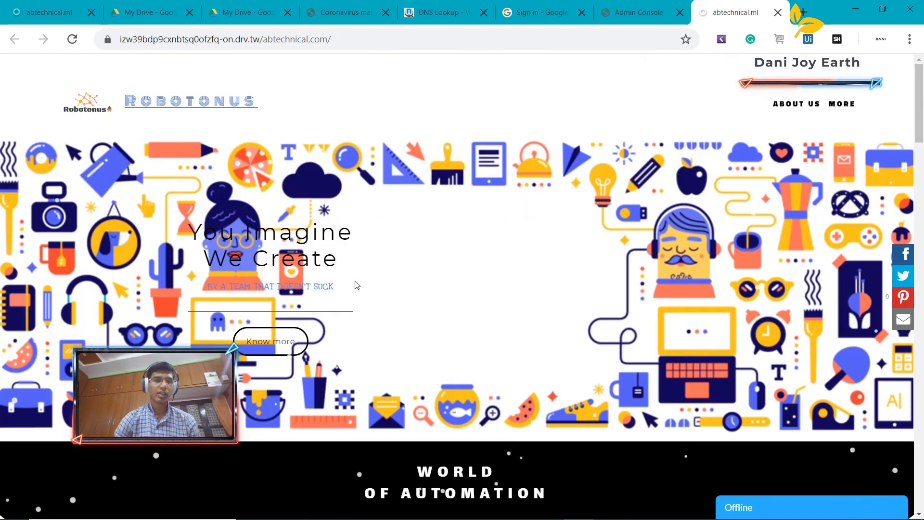
{"action": "left_click", "coordinate": [372, 37]}
{"action": "key", "text": "ctrl+c"}
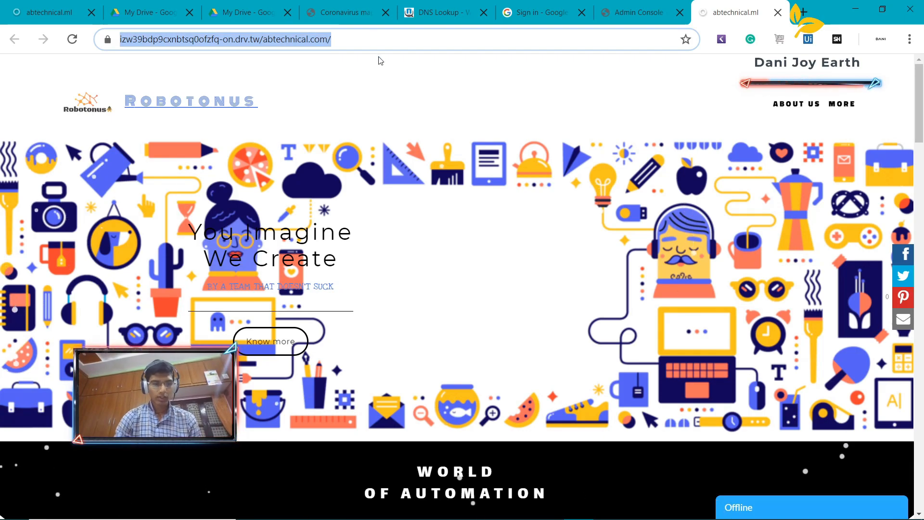
{"action": "key", "text": "ctrl+shift+n"}
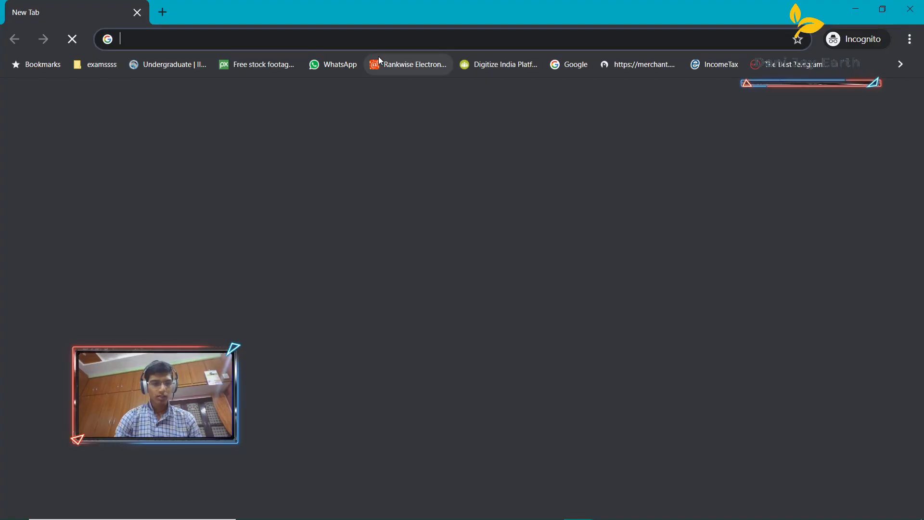
{"action": "key", "text": "ctrl+v"}
{"action": "key", "text": "Return"}
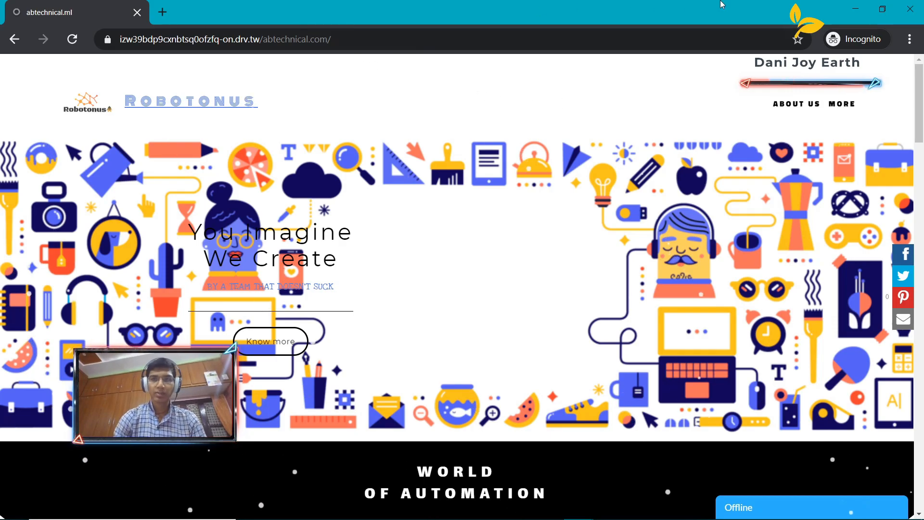
{"action": "left_click", "coordinate": [915, 8]}
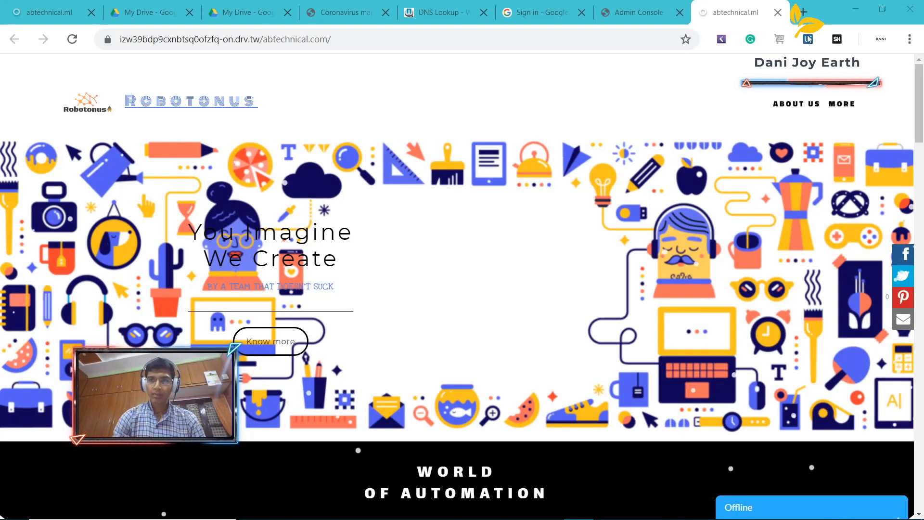
Open freenom.com in a new browser tab and look over its home page
{"action": "left_click", "coordinate": [804, 14]}
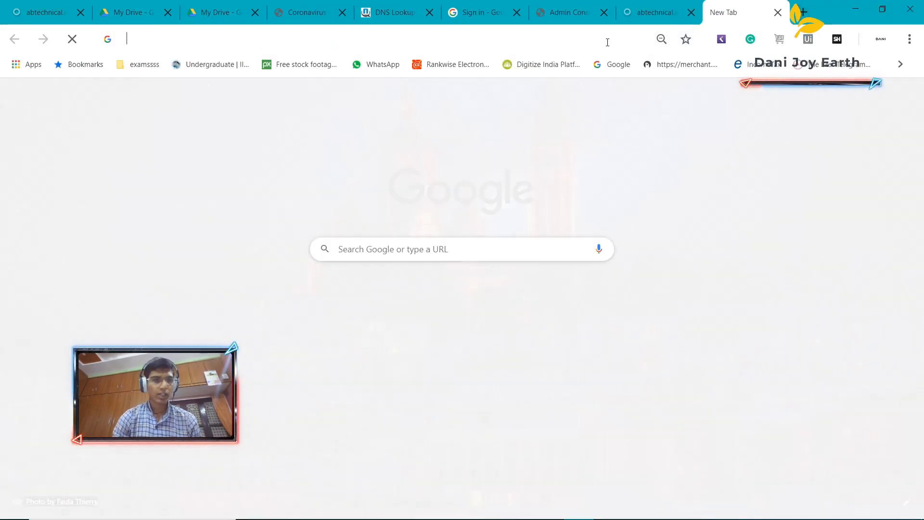
{"action": "left_click", "coordinate": [608, 41]}
{"action": "type", "text": "fre"}
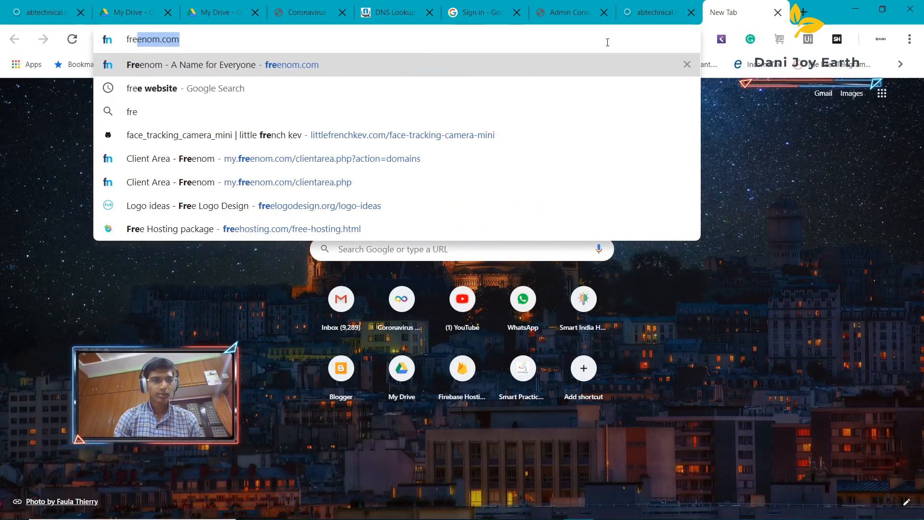
{"action": "key", "text": "Return"}
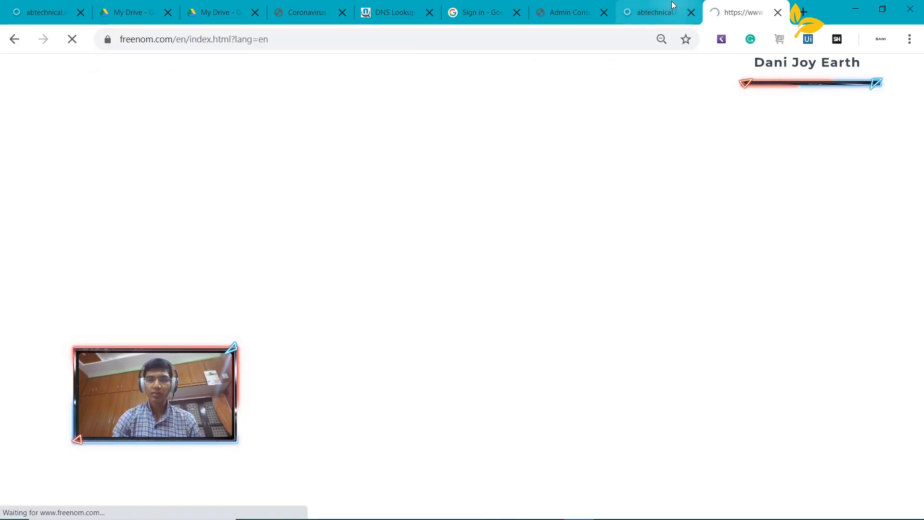
{"action": "left_click", "coordinate": [662, 8]}
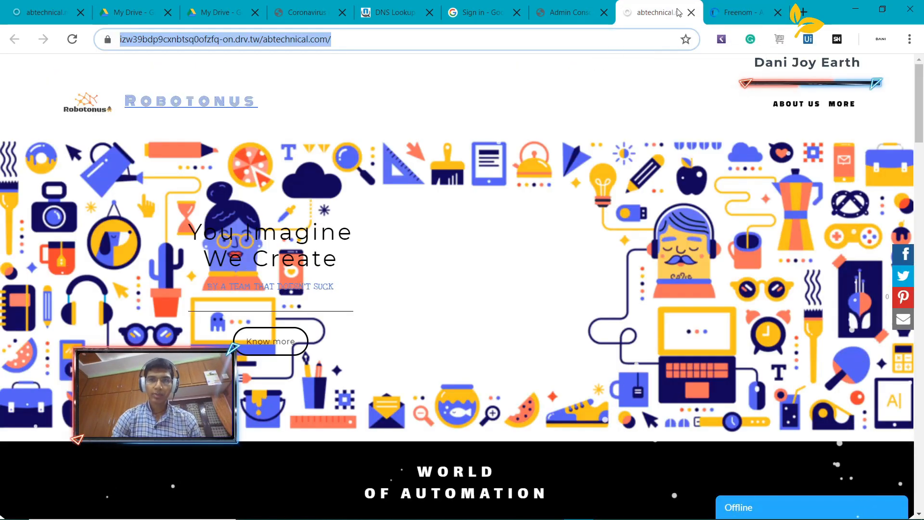
{"action": "left_click", "coordinate": [725, 14]}
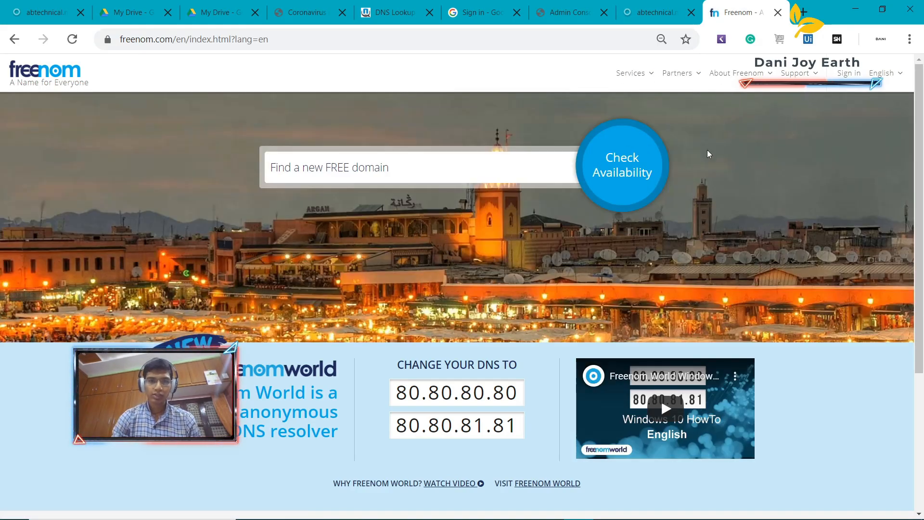
{"action": "scroll", "coordinate": [665, 226], "scroll_direction": "down", "scroll_amount": 2}
{"action": "scroll", "coordinate": [665, 226], "scroll_direction": "up", "scroll_amount": 2}
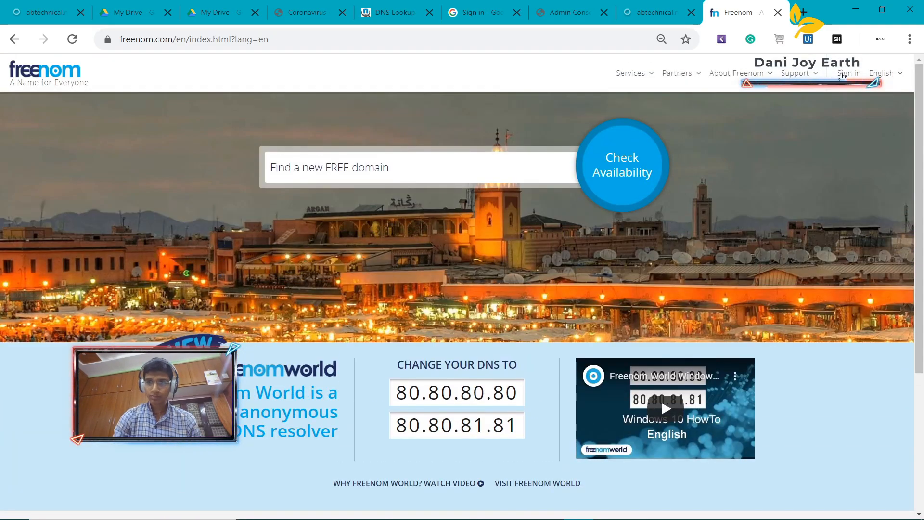
Sign in to the Freenom account and open the page for registering a new domain
{"action": "left_click", "coordinate": [842, 75]}
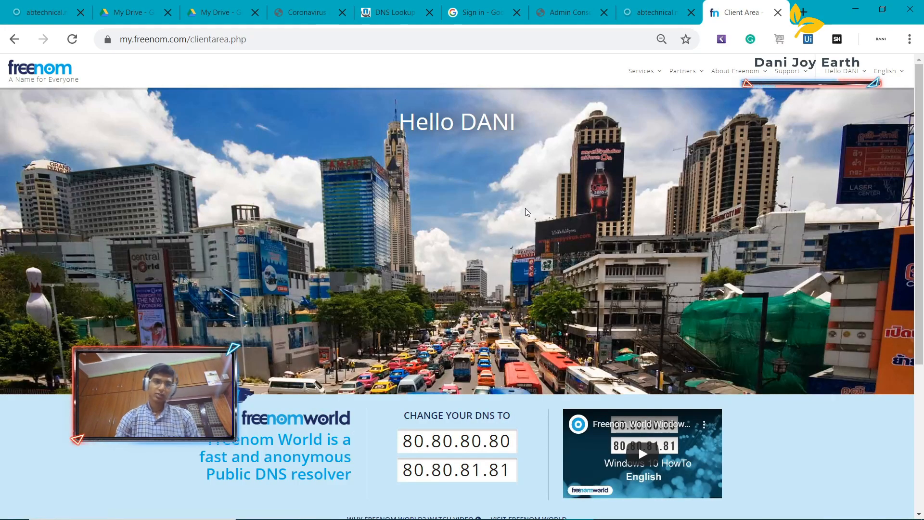
{"action": "scroll", "coordinate": [525, 212], "scroll_direction": "down", "scroll_amount": 1}
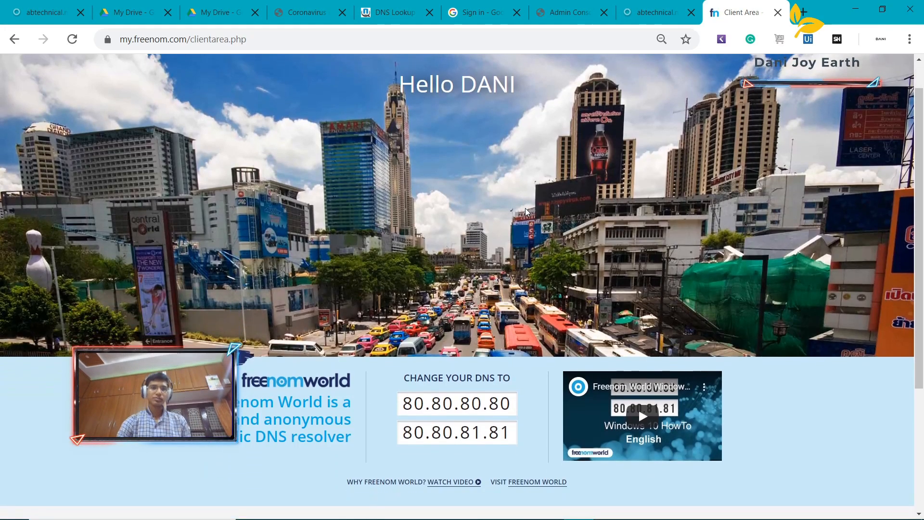
{"action": "scroll", "coordinate": [525, 212], "scroll_direction": "up", "scroll_amount": 1}
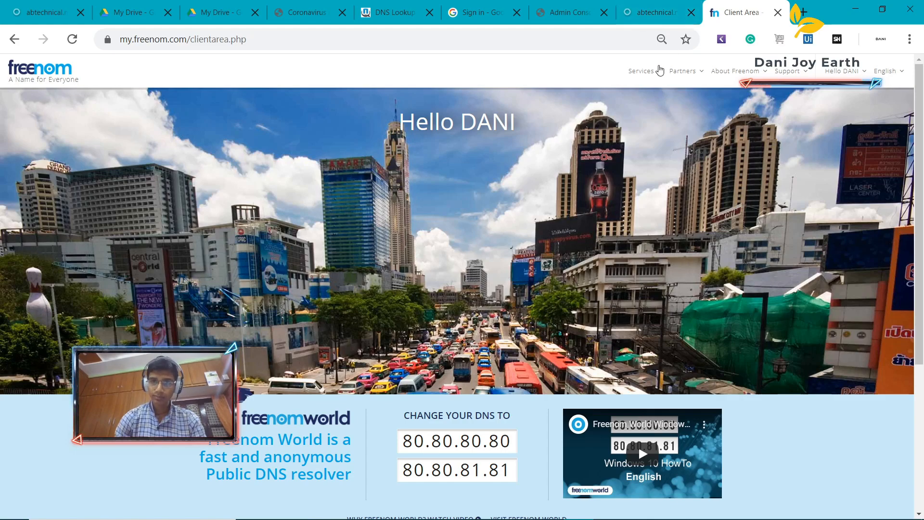
{"action": "left_click", "coordinate": [656, 72]}
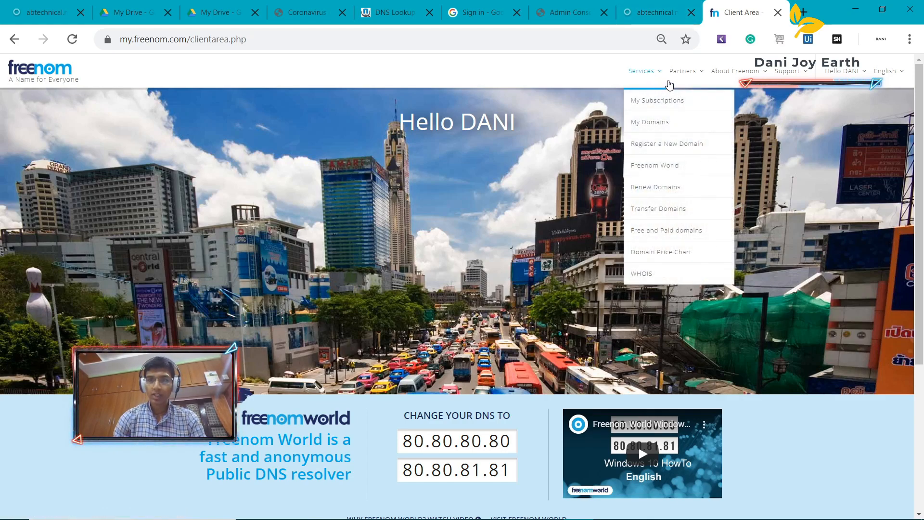
{"action": "left_click", "coordinate": [581, 88]}
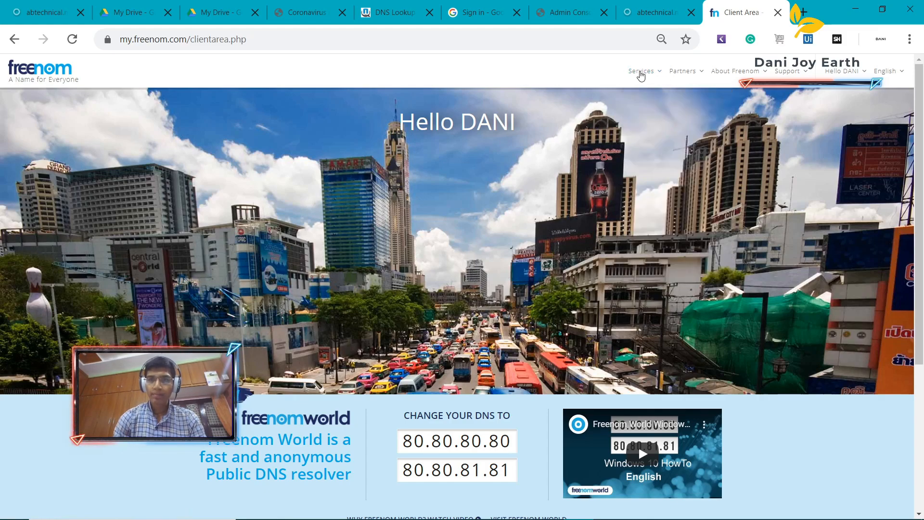
{"action": "left_click", "coordinate": [644, 72]}
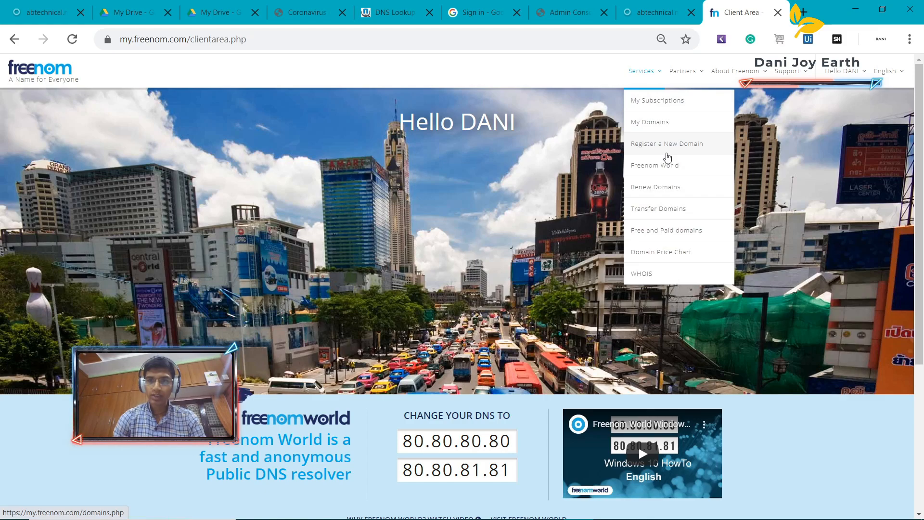
{"action": "left_click", "coordinate": [663, 150]}
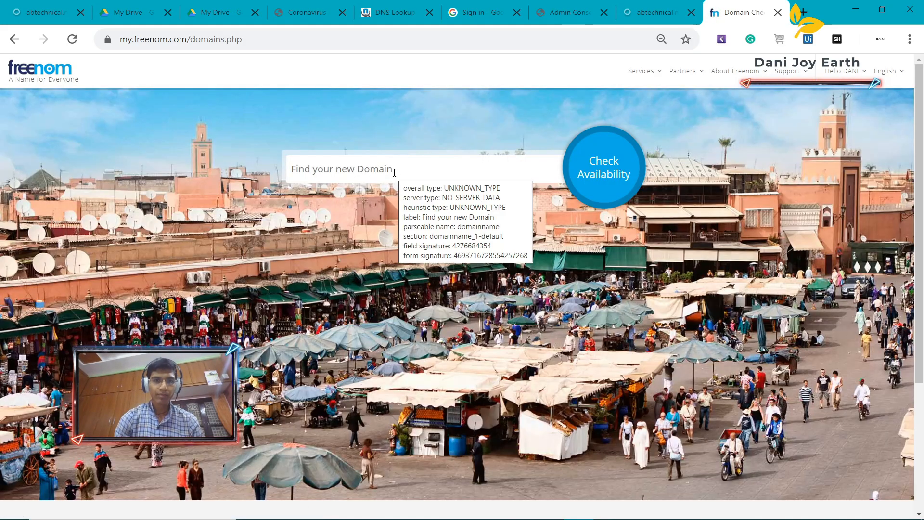
Check the availability of the domain name abtechnical and review the listed extensions
{"action": "left_click", "coordinate": [395, 172]}
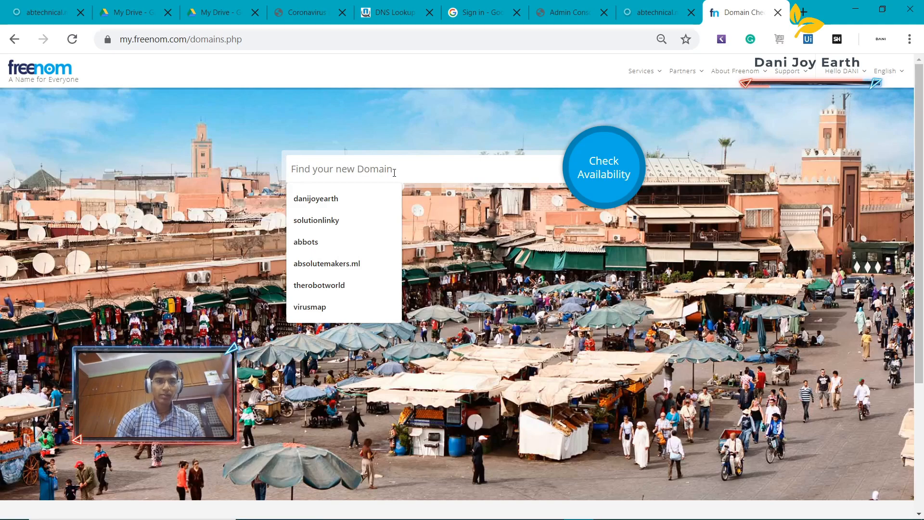
{"action": "type", "text": "abtechn"}
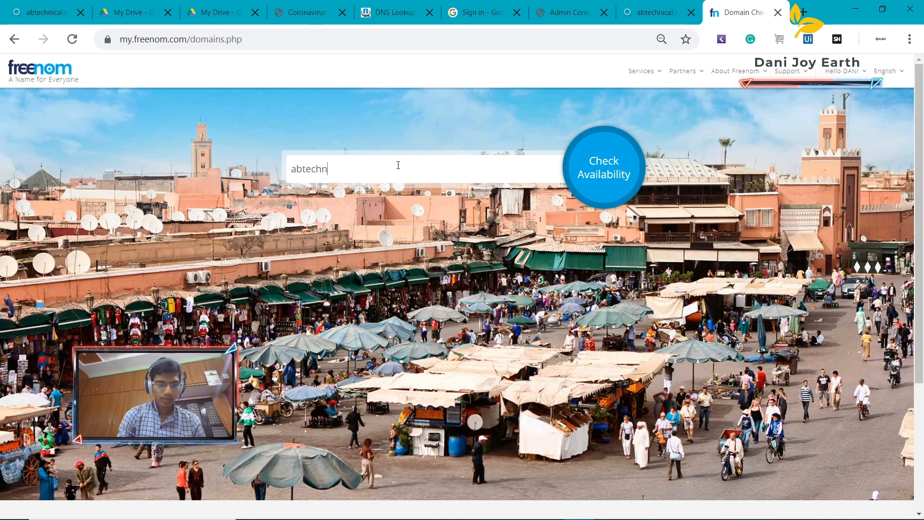
{"action": "type", "text": "ical"}
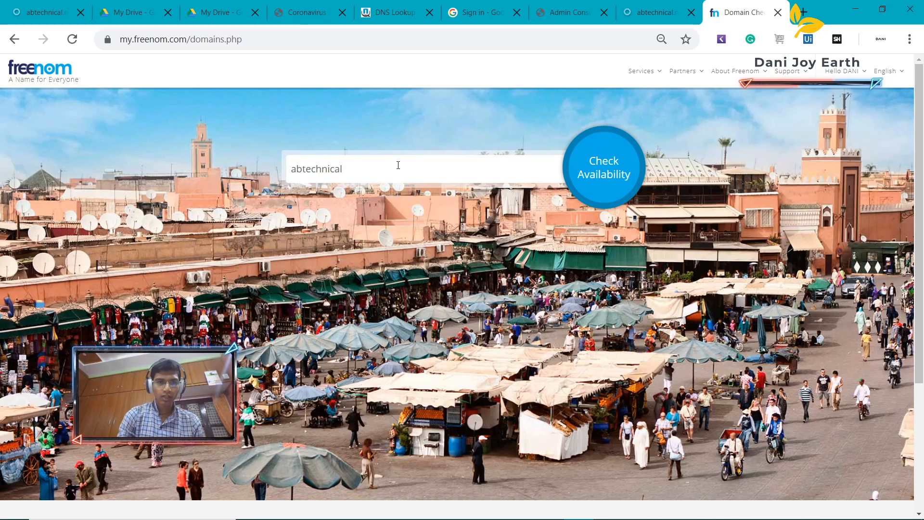
{"action": "left_click", "coordinate": [590, 184]}
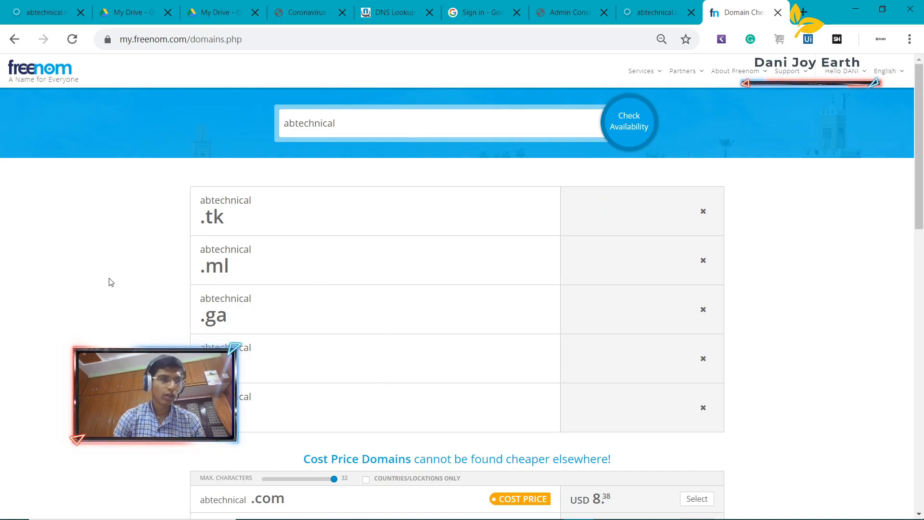
{"action": "scroll", "coordinate": [129, 281], "scroll_direction": "down", "scroll_amount": 2}
{"action": "scroll", "coordinate": [129, 281], "scroll_direction": "up", "scroll_amount": 2}
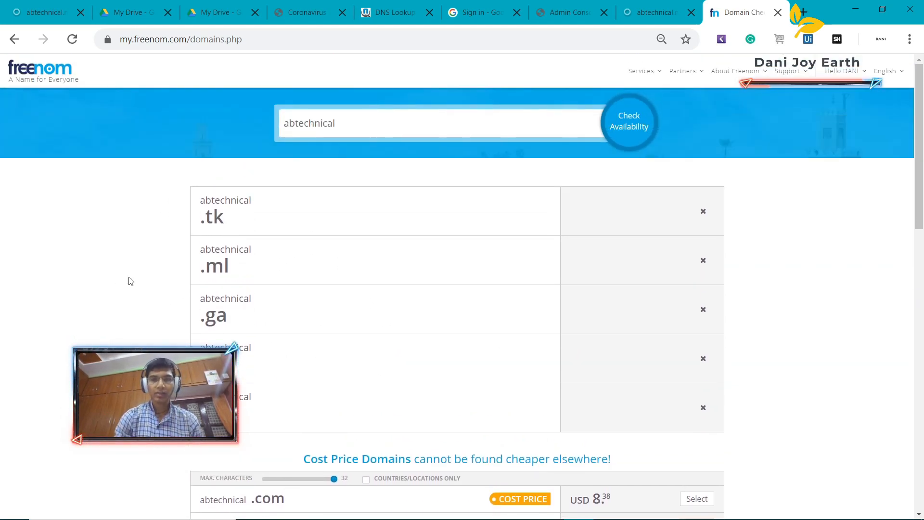
{"action": "scroll", "coordinate": [129, 281], "scroll_direction": "down", "scroll_amount": 1}
{"action": "scroll", "coordinate": [129, 281], "scroll_direction": "up", "scroll_amount": 1}
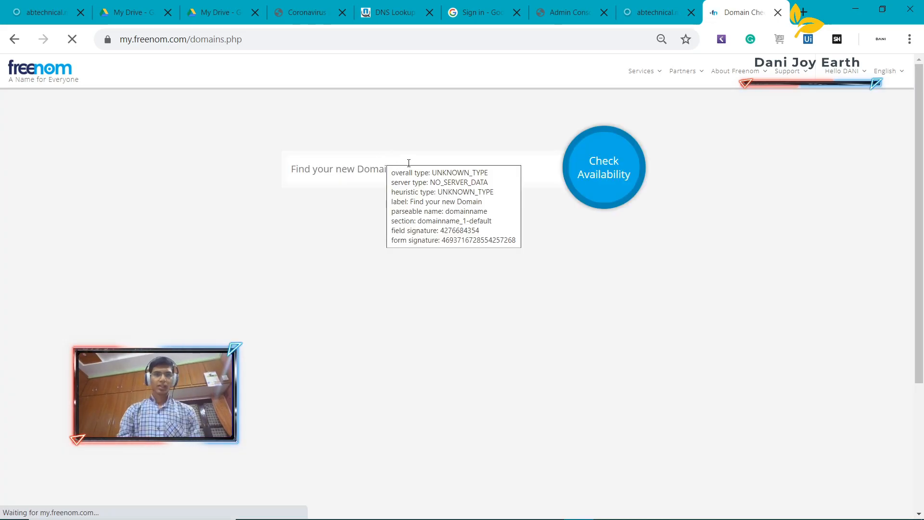
Check the availability of the domain name abtechnically on the new domain page
{"action": "left_click", "coordinate": [412, 165]}
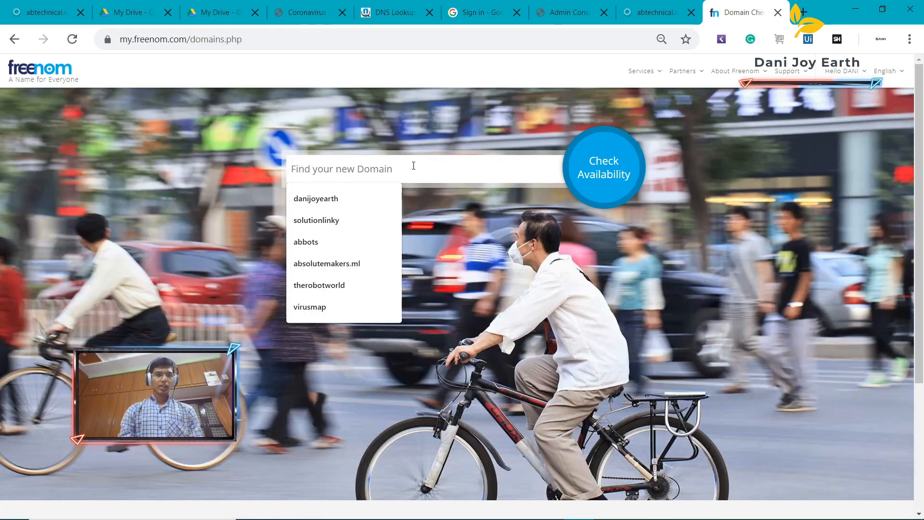
{"action": "type", "text": "ab"}
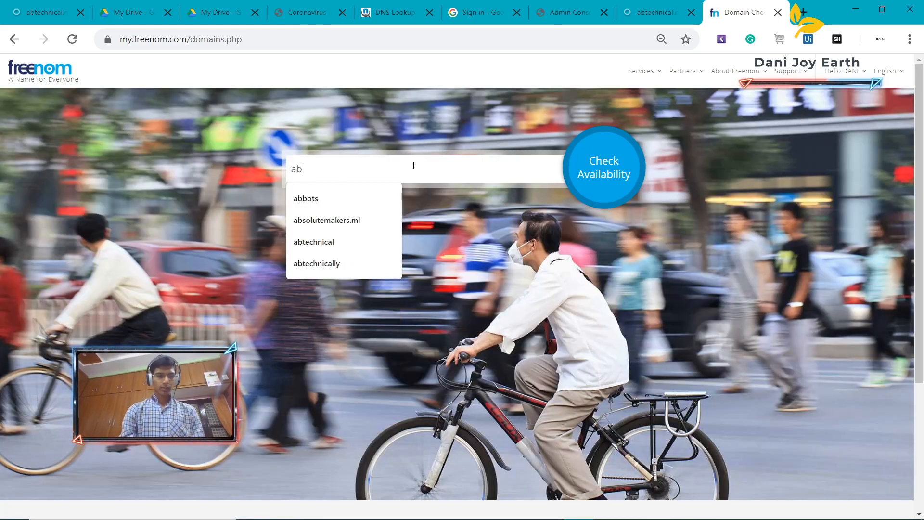
{"action": "type", "text": "techn"}
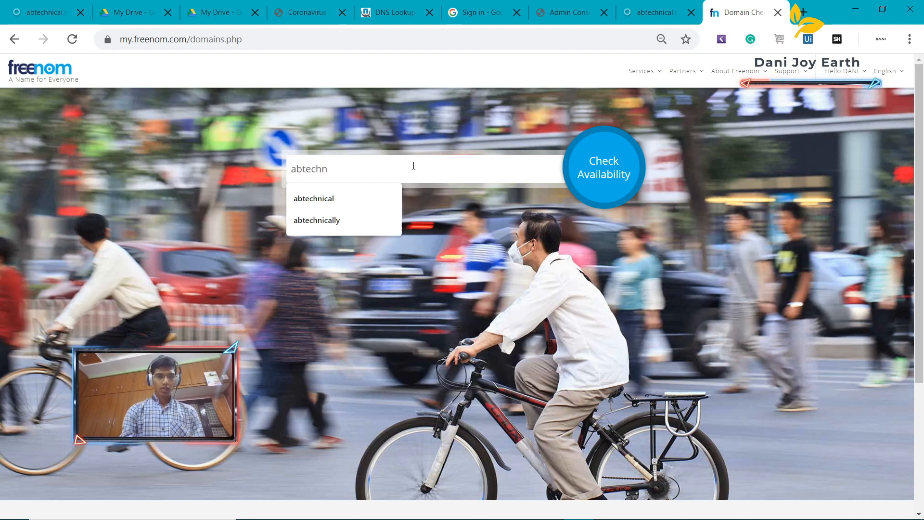
{"action": "type", "text": "icall"}
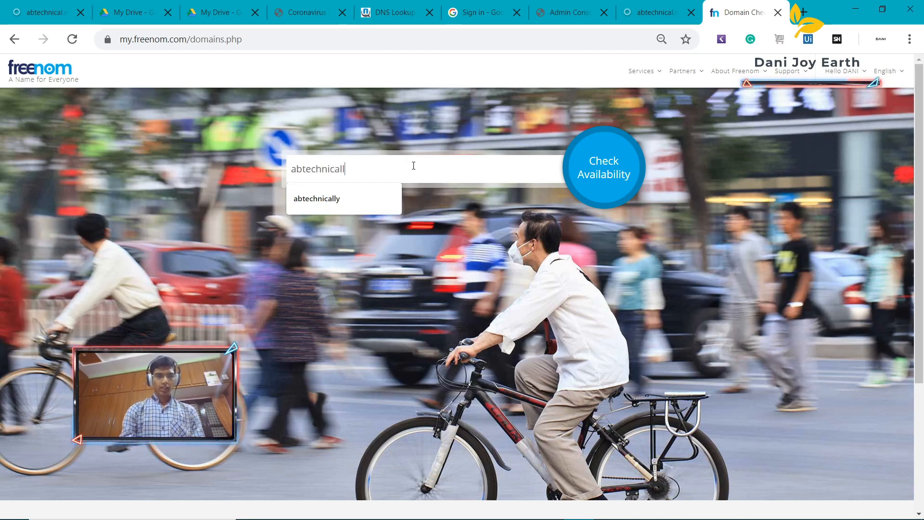
{"action": "type", "text": "y"}
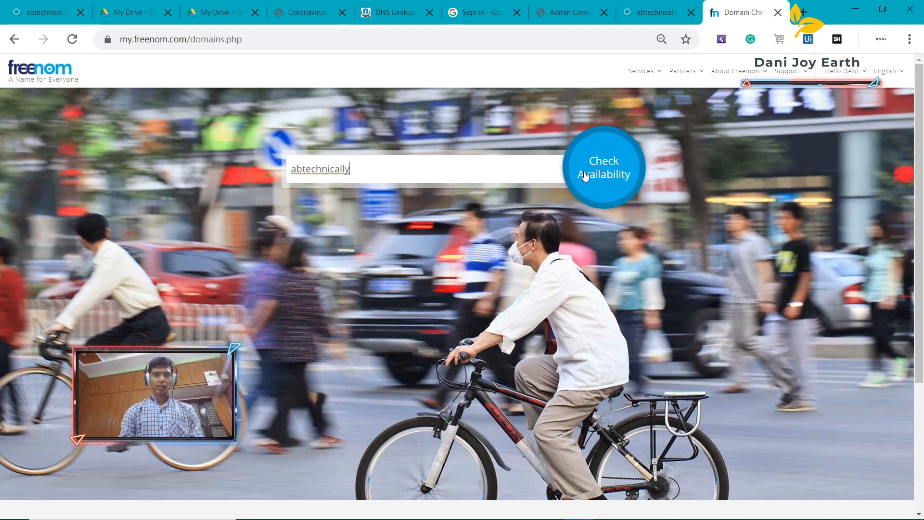
{"action": "left_click", "coordinate": [610, 177]}
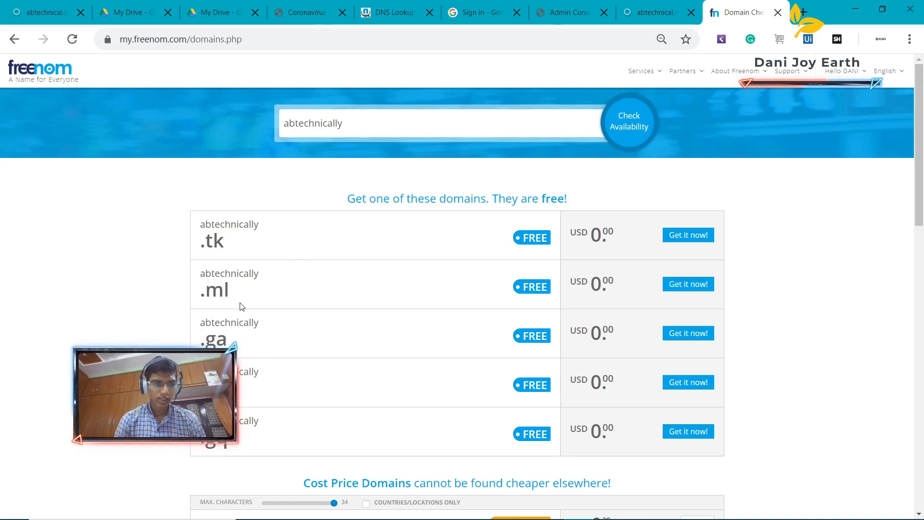
Highlight the .tk extension of the abtechnically domain in the list of free domains
{"action": "left_click", "coordinate": [197, 228]}
{"action": "mouse_move", "coordinate": [229, 243]}
{"action": "left_mouse_down"}
{"action": "mouse_move", "coordinate": [197, 228]}
{"action": "mouse_move", "coordinate": [212, 243]}
{"action": "mouse_move", "coordinate": [229, 241]}
{"action": "left_mouse_up"}
{"action": "left_click", "coordinate": [228, 240]}
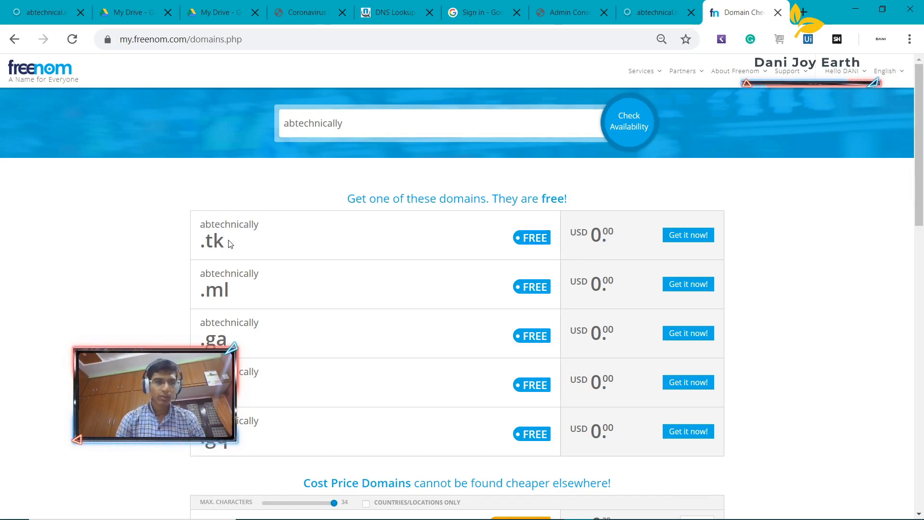
{"action": "triple_click", "coordinate": [223, 242]}
{"action": "left_click", "coordinate": [223, 242]}
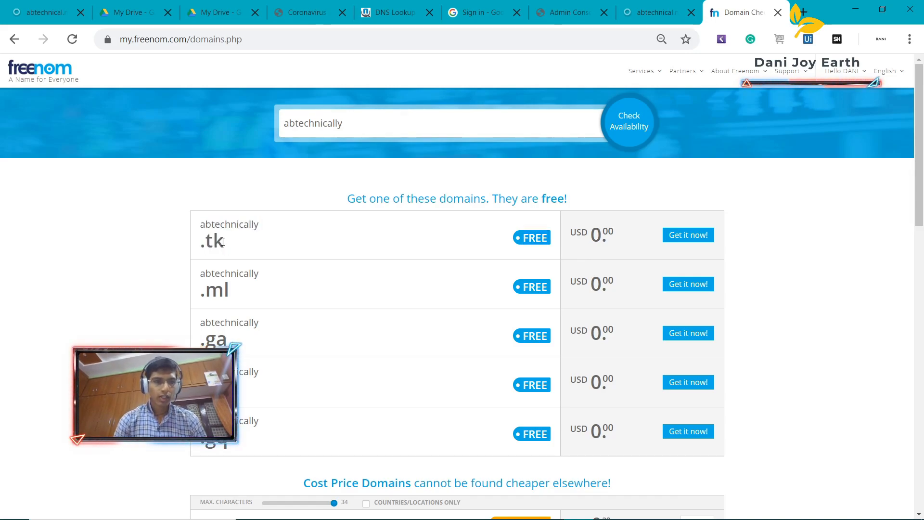
{"action": "triple_click", "coordinate": [227, 244]}
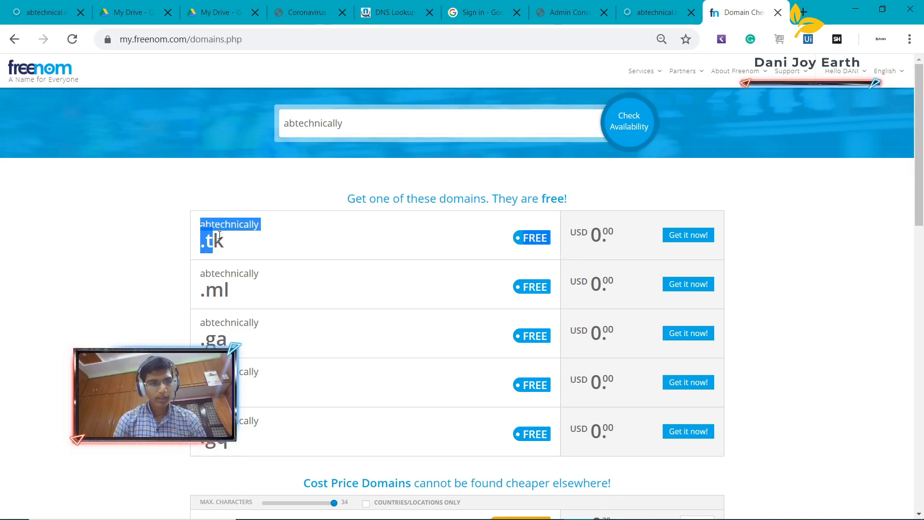
{"action": "left_click", "coordinate": [229, 243]}
{"action": "triple_click", "coordinate": [224, 242]}
{"action": "left_click", "coordinate": [222, 240]}
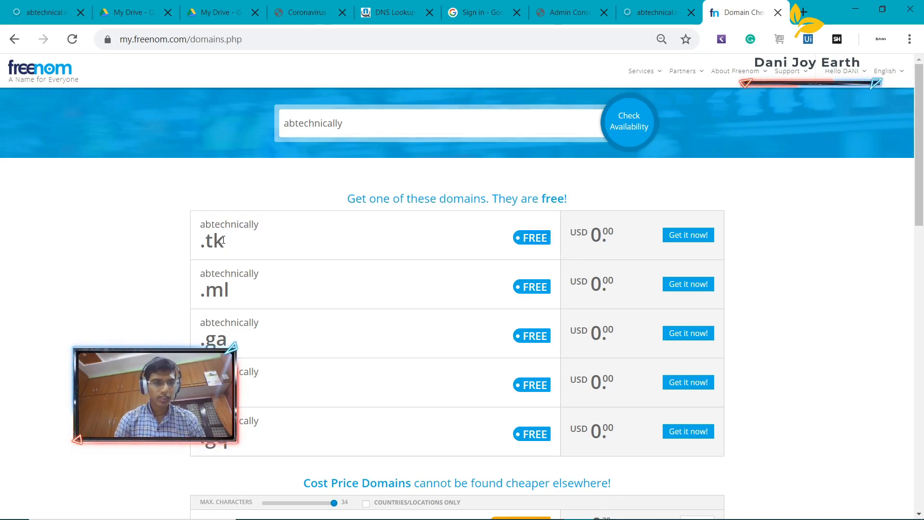
{"action": "left_click_drag", "start_coordinate": [223, 241], "coordinate": [203, 244]}
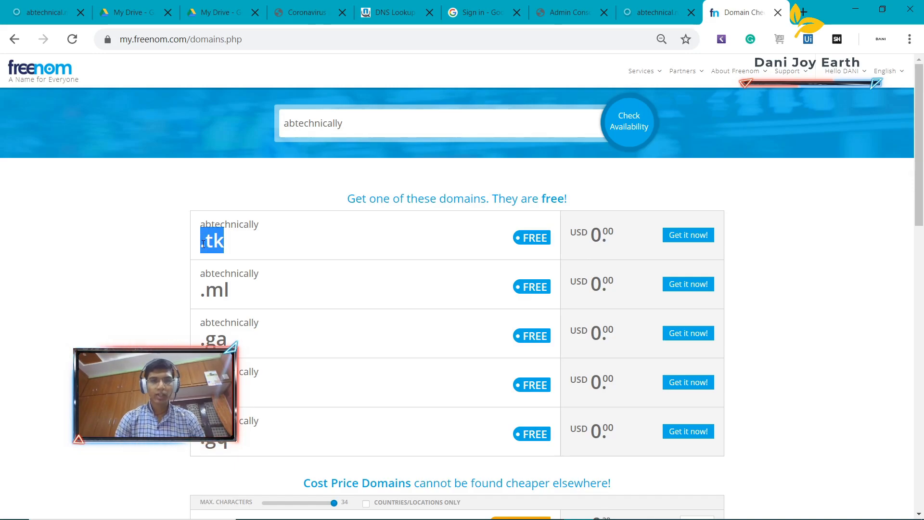
{"action": "left_click", "coordinate": [263, 247]}
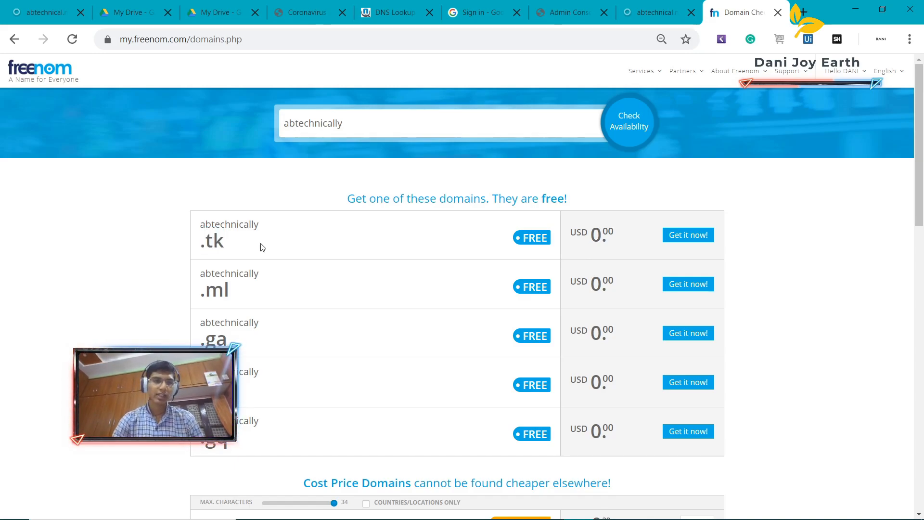
{"action": "triple_click", "coordinate": [225, 244]}
{"action": "left_click", "coordinate": [227, 245]}
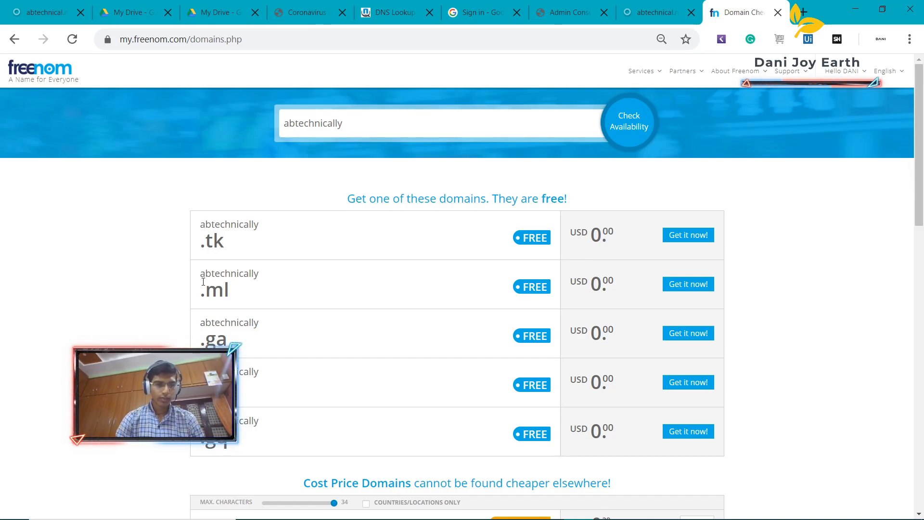
{"action": "left_click_drag", "start_coordinate": [201, 284], "coordinate": [366, 385]}
{"action": "left_click", "coordinate": [366, 385]}
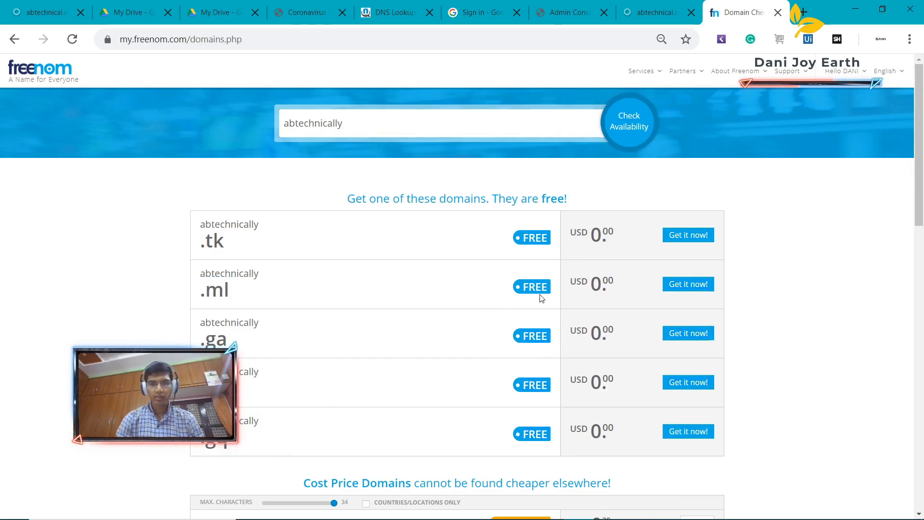
Add the free abtechnically.ml domain to the cart and proceed to the order review with a registration period of 12 Months @ FREE
{"action": "left_click", "coordinate": [691, 284]}
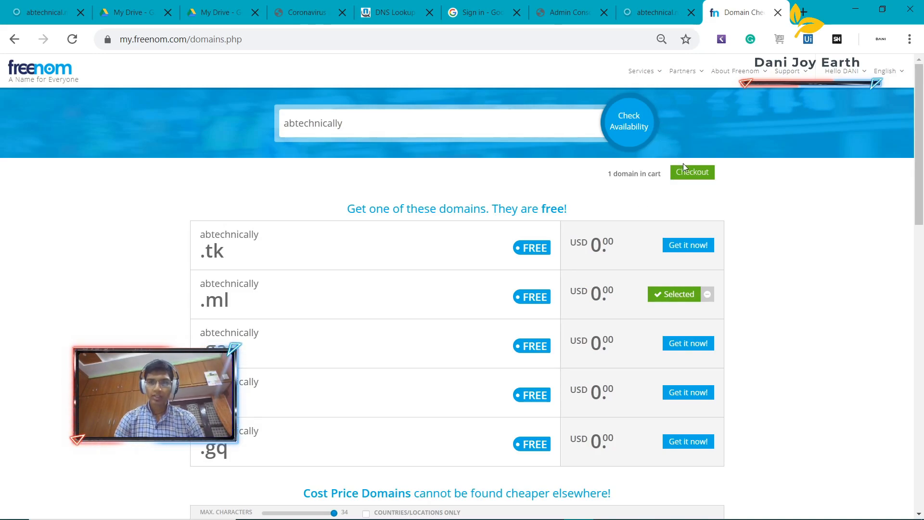
{"action": "left_click", "coordinate": [692, 174]}
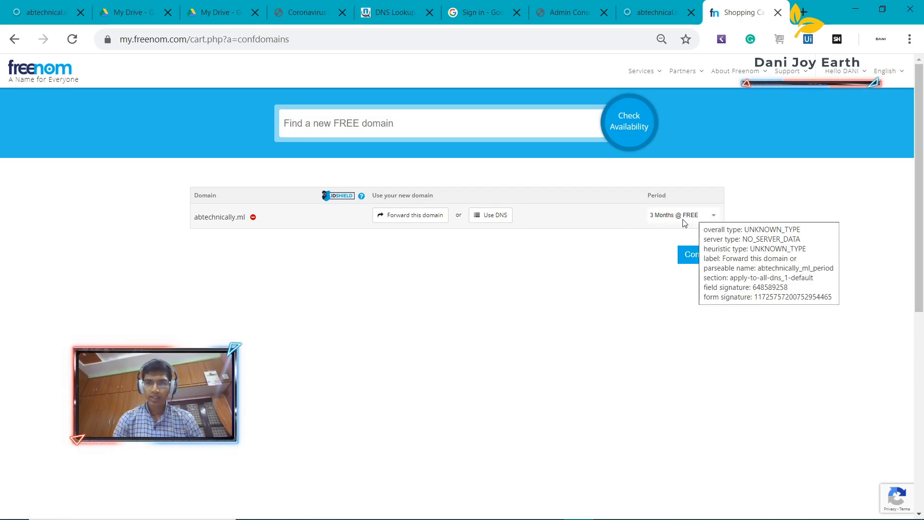
{"action": "left_click", "coordinate": [699, 217]}
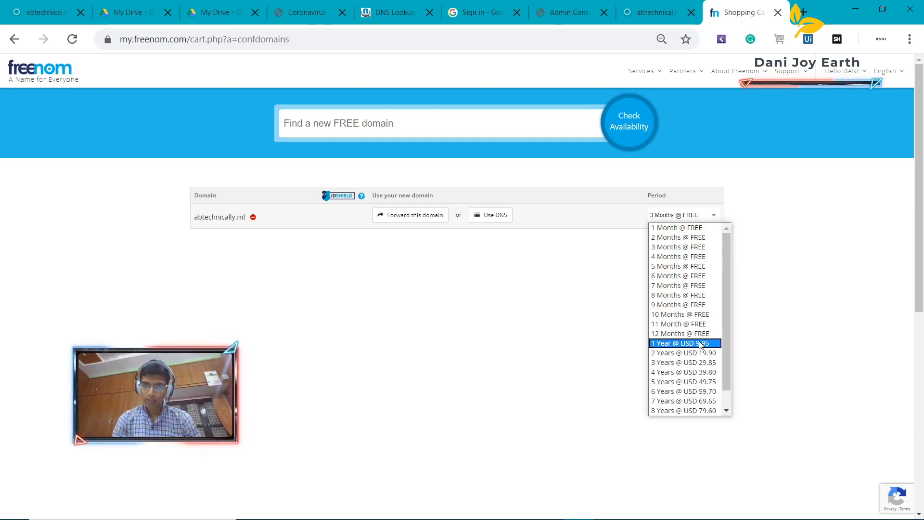
{"action": "left_click", "coordinate": [693, 336]}
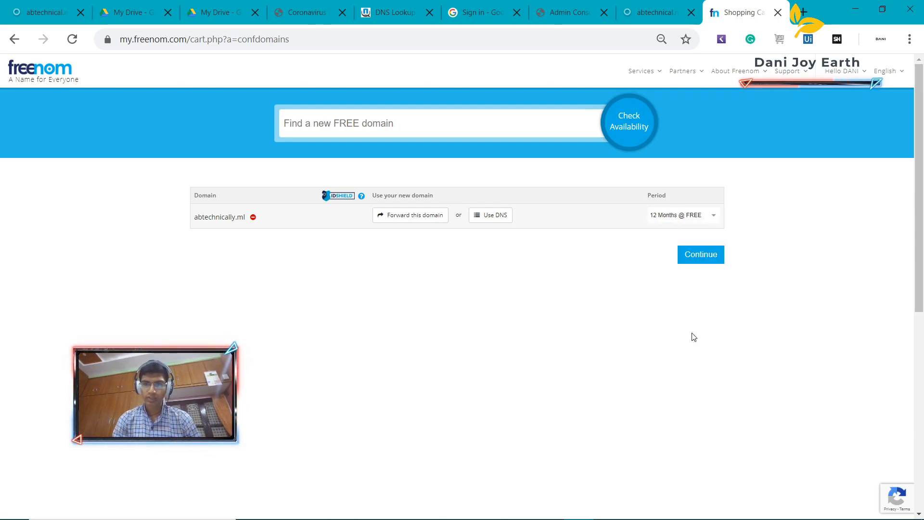
{"action": "left_click", "coordinate": [702, 256]}
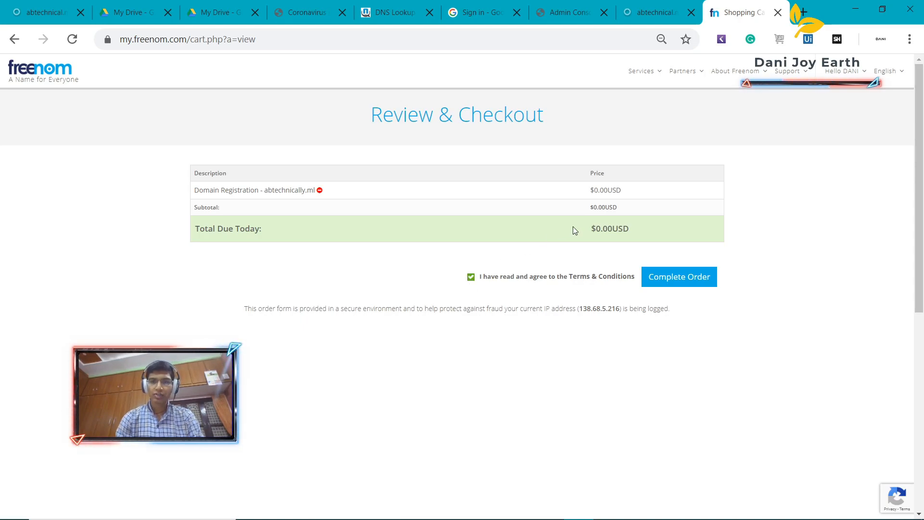
{"action": "left_click_drag", "start_coordinate": [597, 230], "coordinate": [629, 230]}
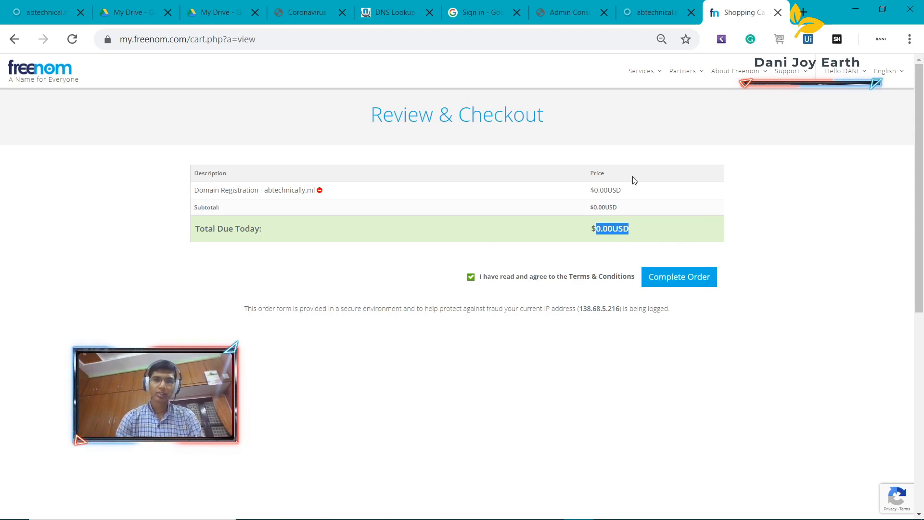
Open the management page of abtechnical.ml from the list of registered domains and view its nameserver settings
{"action": "left_click", "coordinate": [651, 76]}
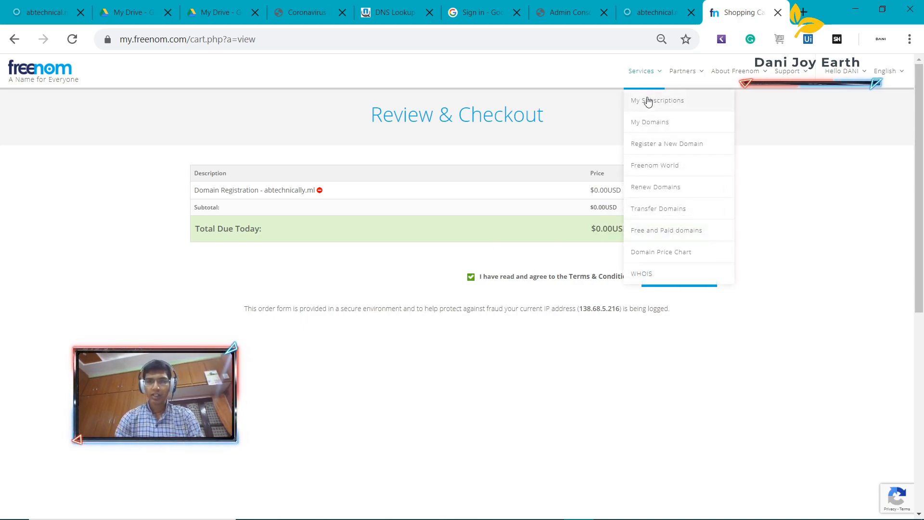
{"action": "left_click", "coordinate": [655, 124]}
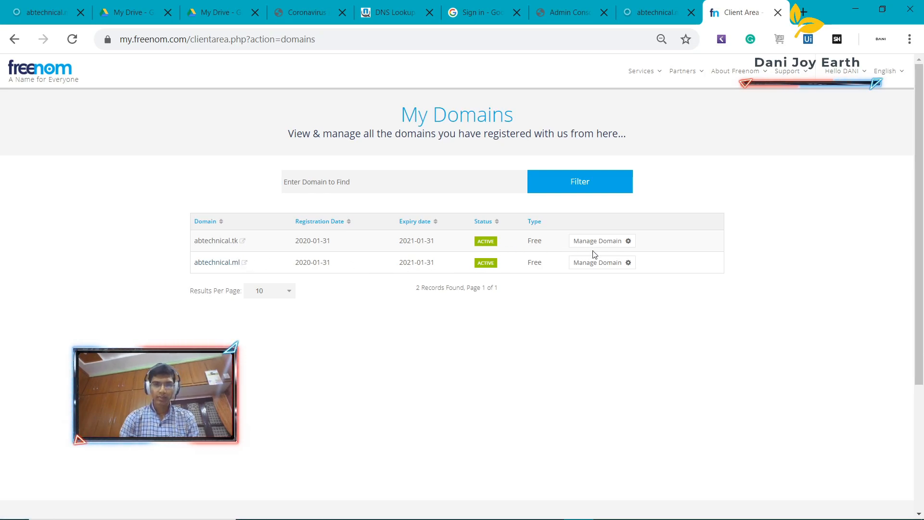
{"action": "left_click", "coordinate": [605, 267]}
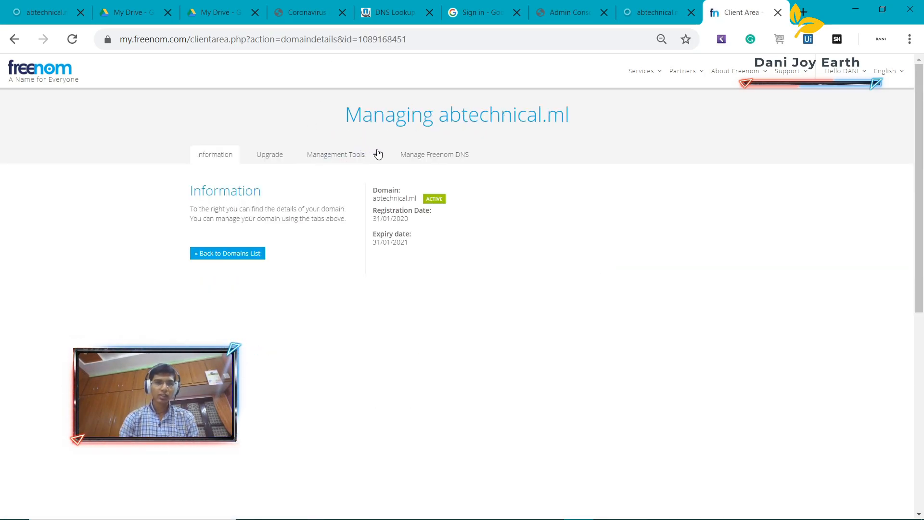
{"action": "left_click", "coordinate": [349, 157]}
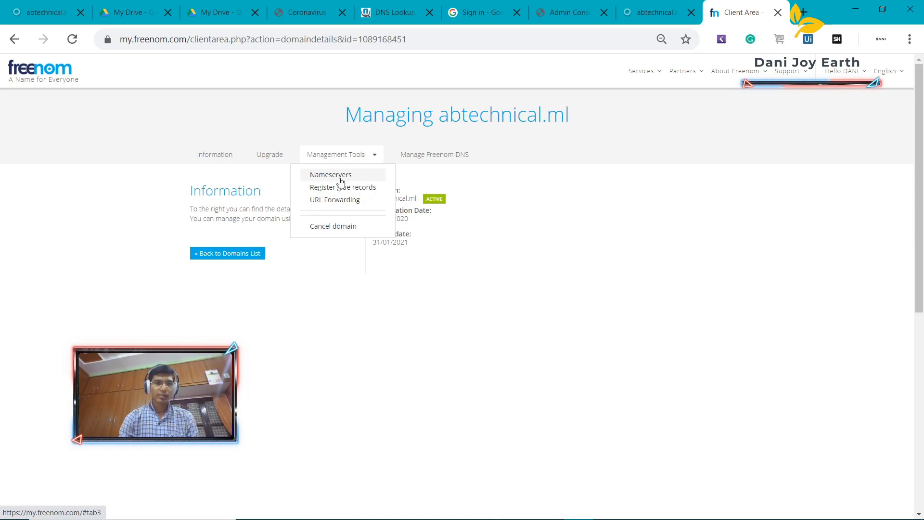
{"action": "left_click", "coordinate": [340, 177]}
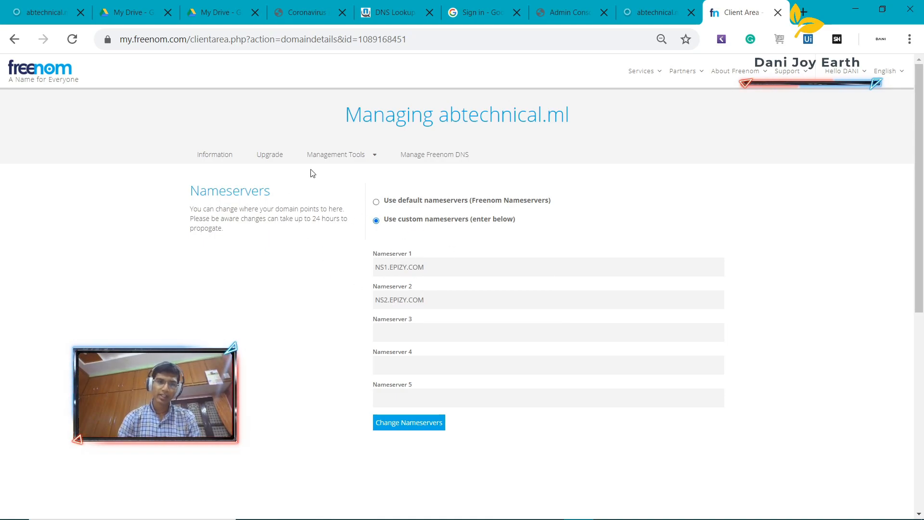
{"action": "left_click", "coordinate": [352, 155]}
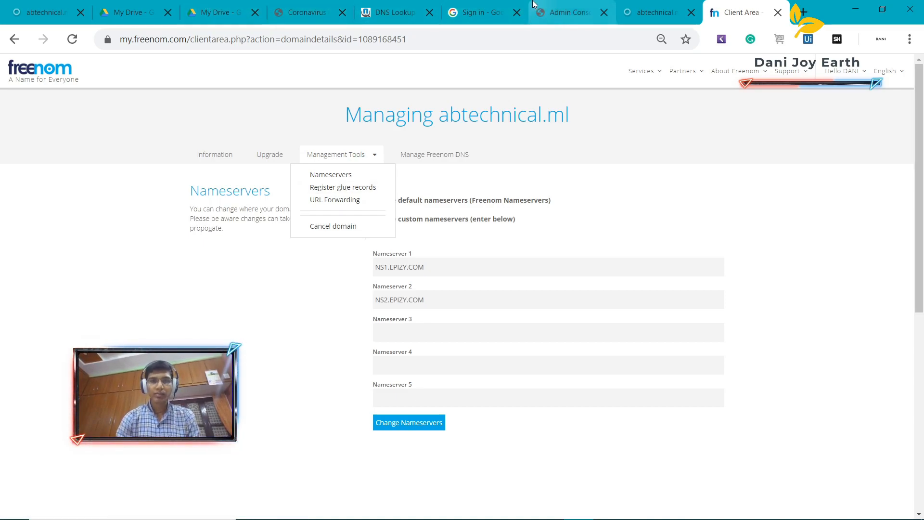
Open the published abtechnical.com site from the DriveToWeb admin panel and copy its web address
{"action": "left_click", "coordinate": [564, 12]}
{"action": "scroll", "coordinate": [466, 196], "scroll_direction": "down", "scroll_amount": 1}
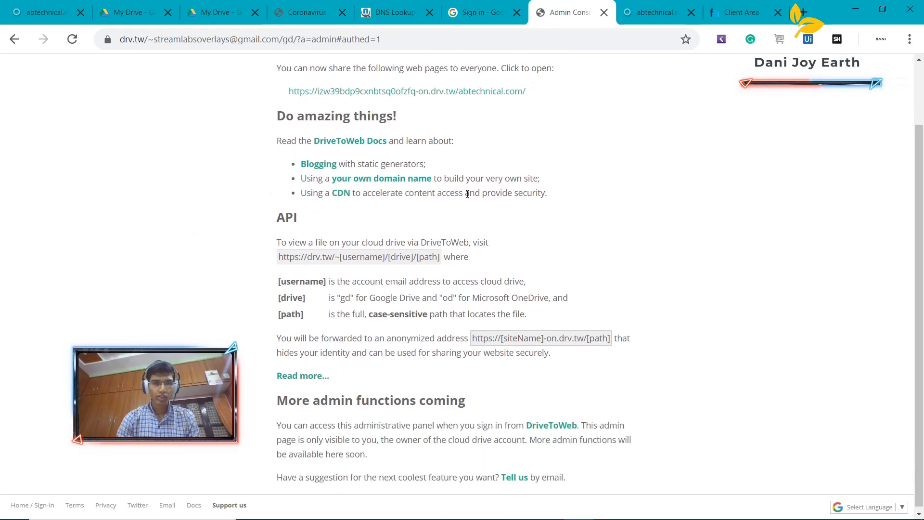
{"action": "scroll", "coordinate": [468, 197], "scroll_direction": "up", "scroll_amount": 1}
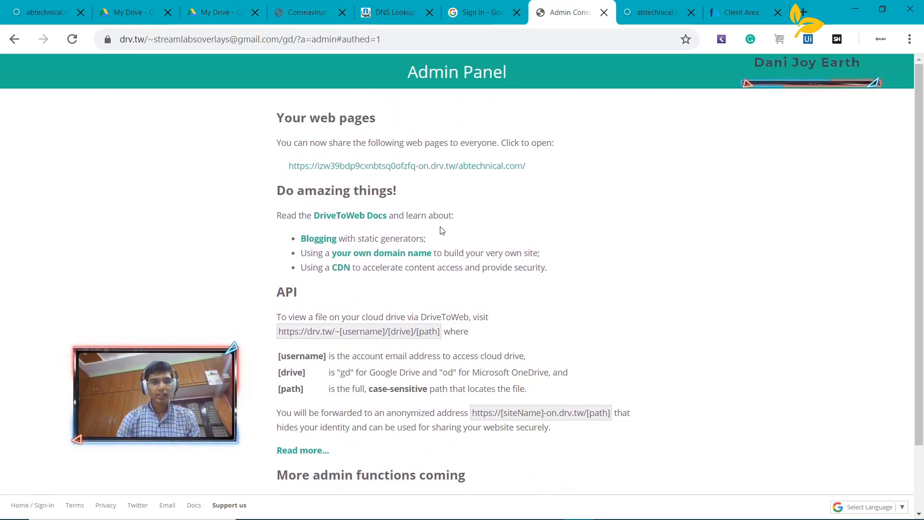
{"action": "left_click", "coordinate": [445, 170]}
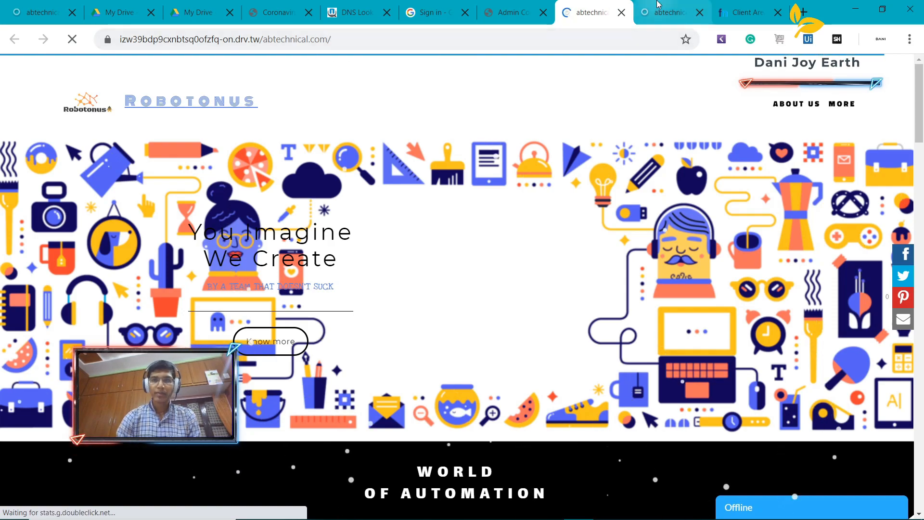
{"action": "left_click", "coordinate": [666, 11]}
{"action": "key", "text": "ctrl+c"}
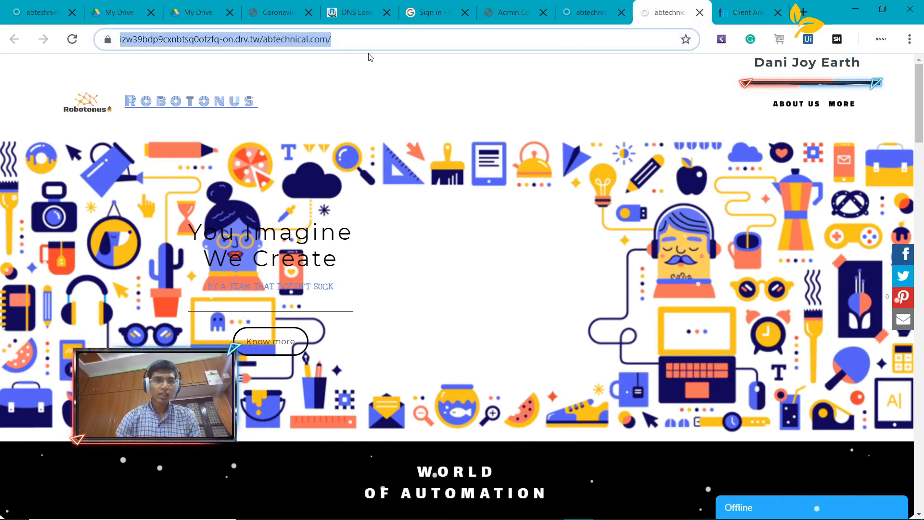
Return to the Freenom domain management page and review the information for abtechnical.ml
{"action": "left_click", "coordinate": [746, 12]}
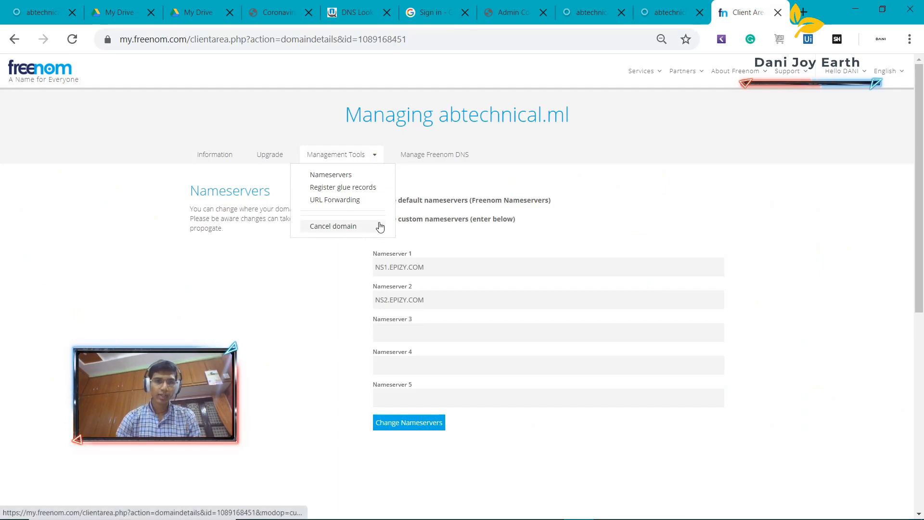
{"action": "left_click", "coordinate": [218, 156]}
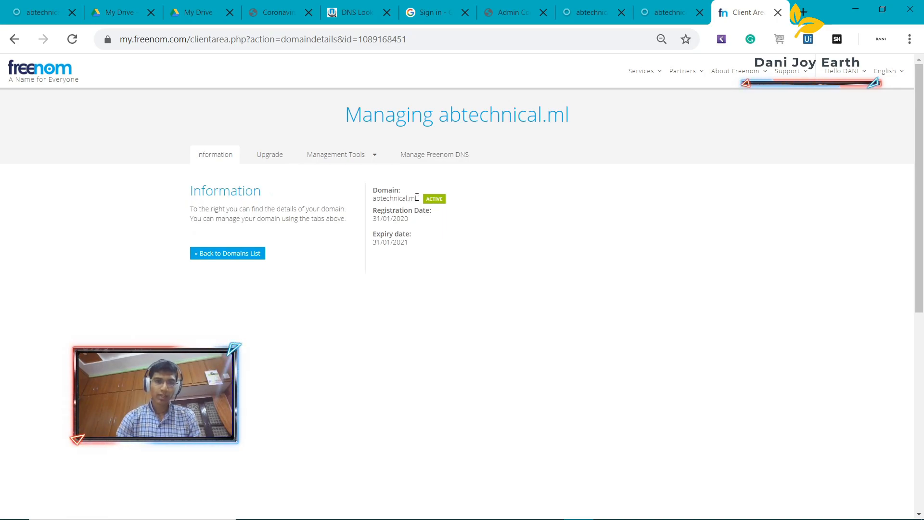
{"action": "left_click_drag", "start_coordinate": [396, 201], "coordinate": [375, 207]}
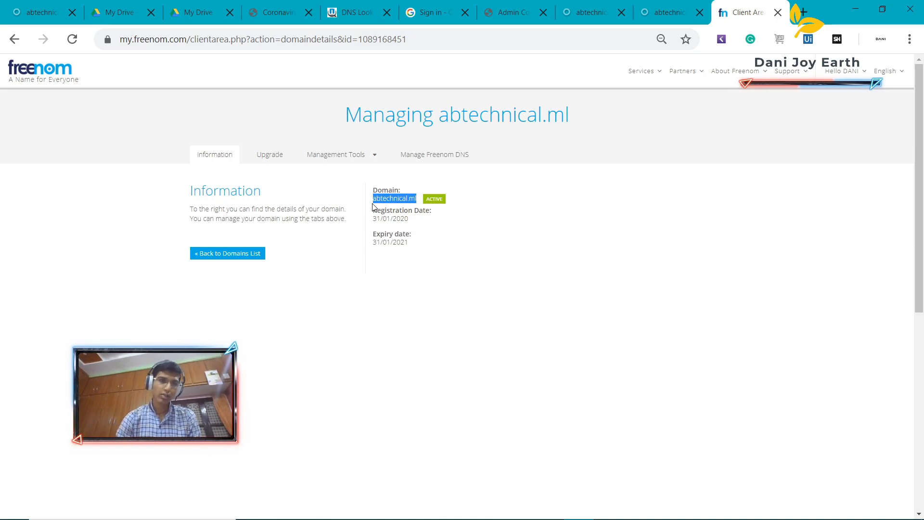
{"action": "left_click", "coordinate": [415, 199]}
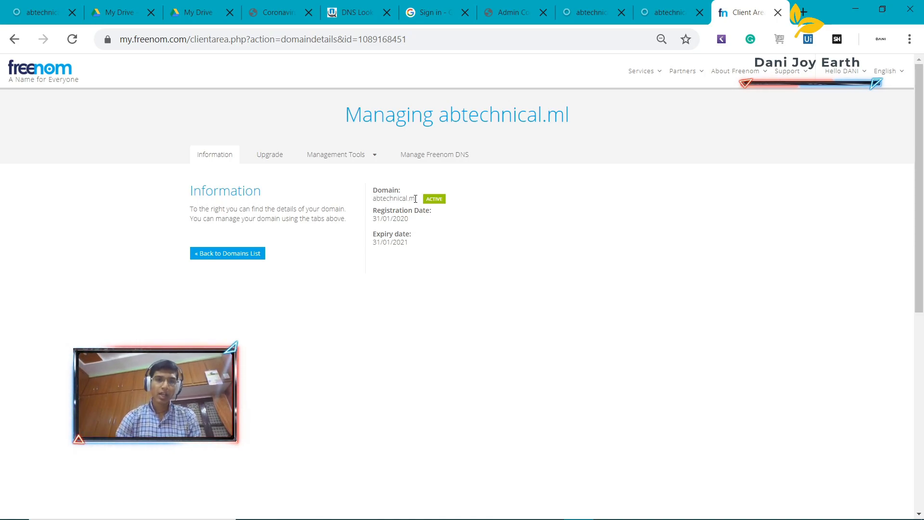
Enter the copied DriveToWeb site address as the URL forwarding target of abtechnical.ml, keeping Frame (cloaking) as the forward mode
{"action": "left_click", "coordinate": [363, 160]}
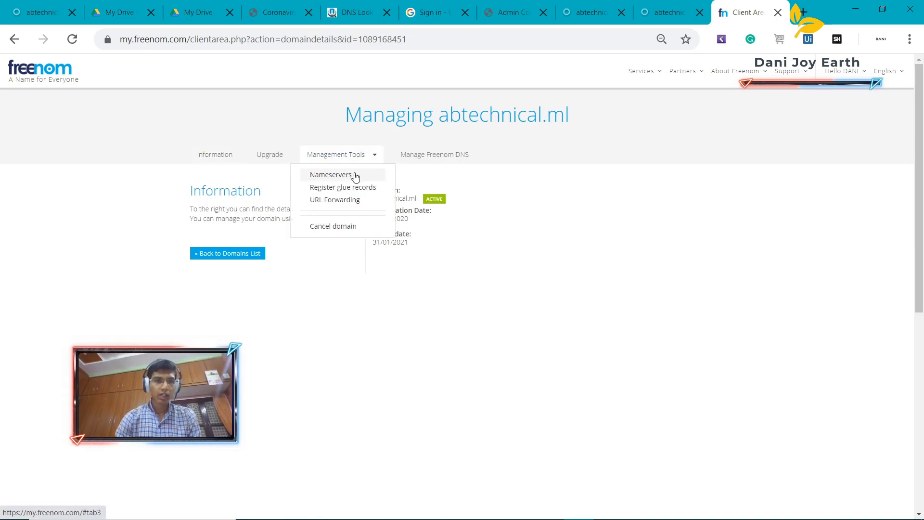
{"action": "left_click", "coordinate": [349, 200]}
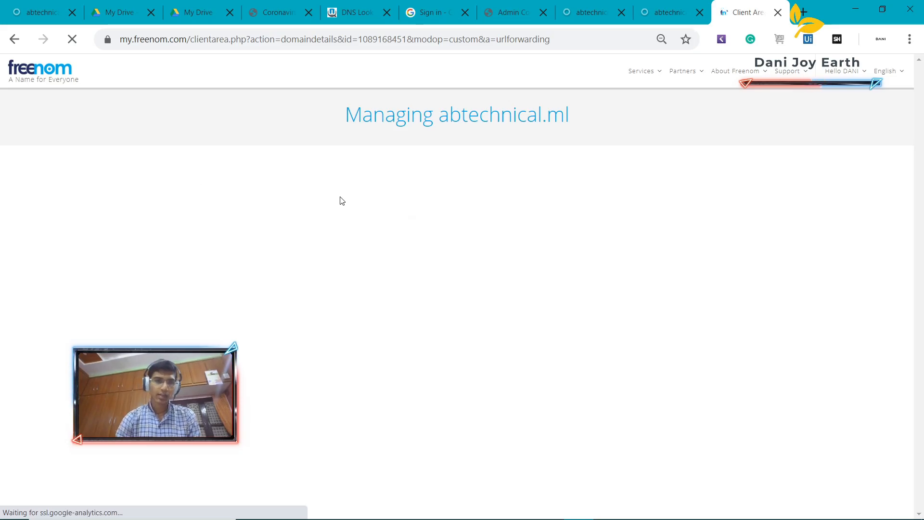
{"action": "left_click", "coordinate": [404, 205]}
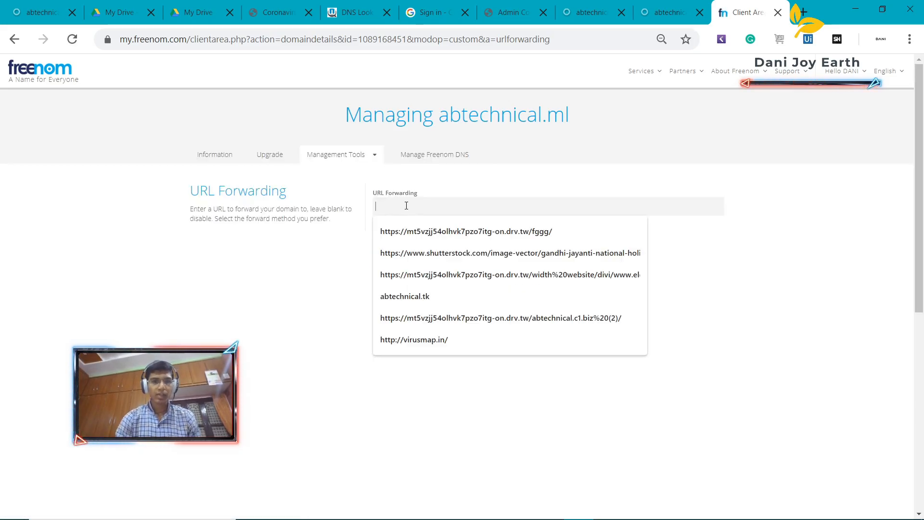
{"action": "key", "text": "ctrl+v"}
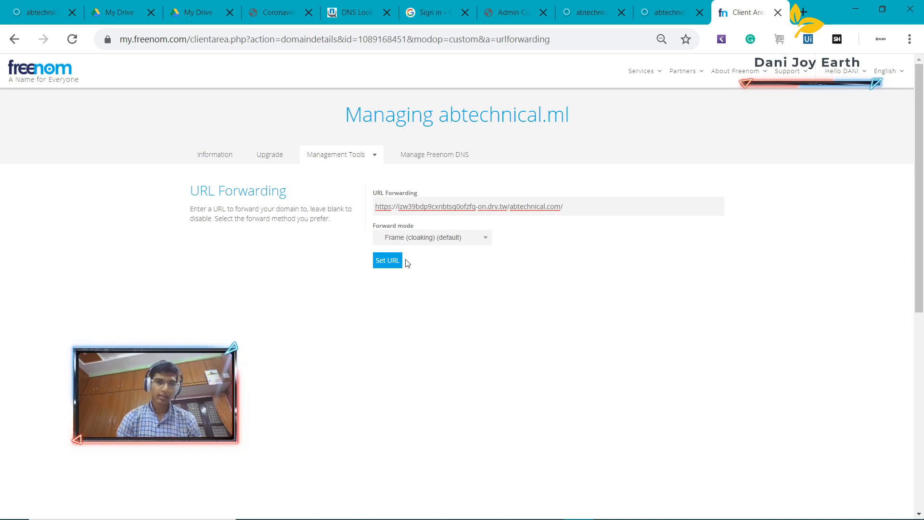
{"action": "left_click", "coordinate": [430, 239]}
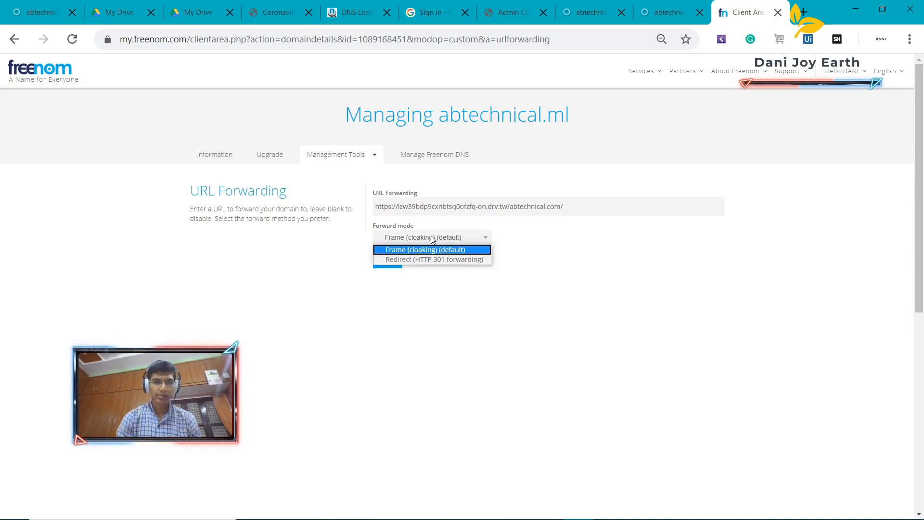
{"action": "left_click", "coordinate": [432, 239]}
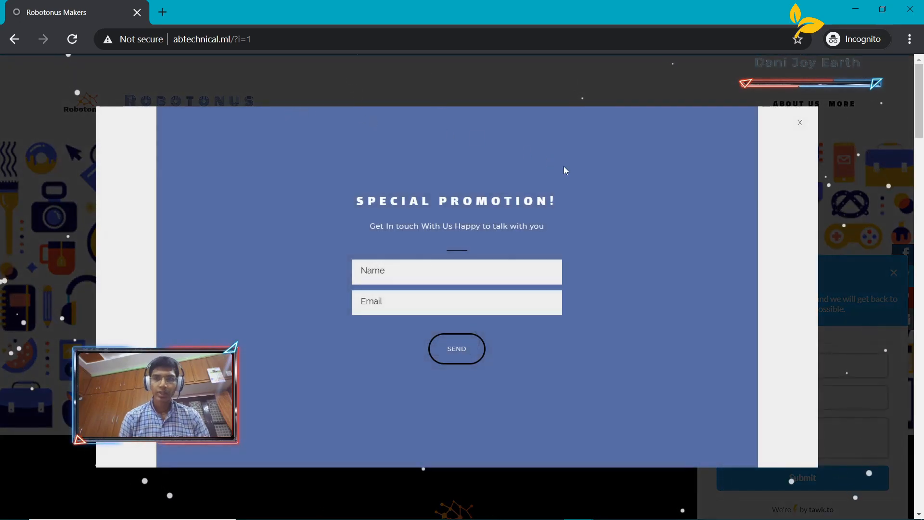
Dismiss the promotion popup on abtechnical.ml, browse the forwarded site and check the protocol in its full address
{"action": "left_click", "coordinate": [801, 123]}
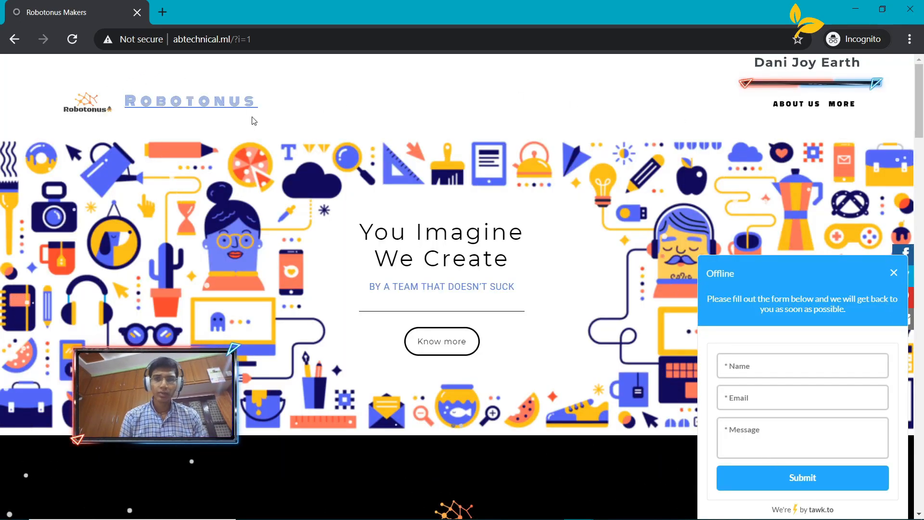
{"action": "scroll", "coordinate": [253, 120], "scroll_direction": "down", "scroll_amount": 8}
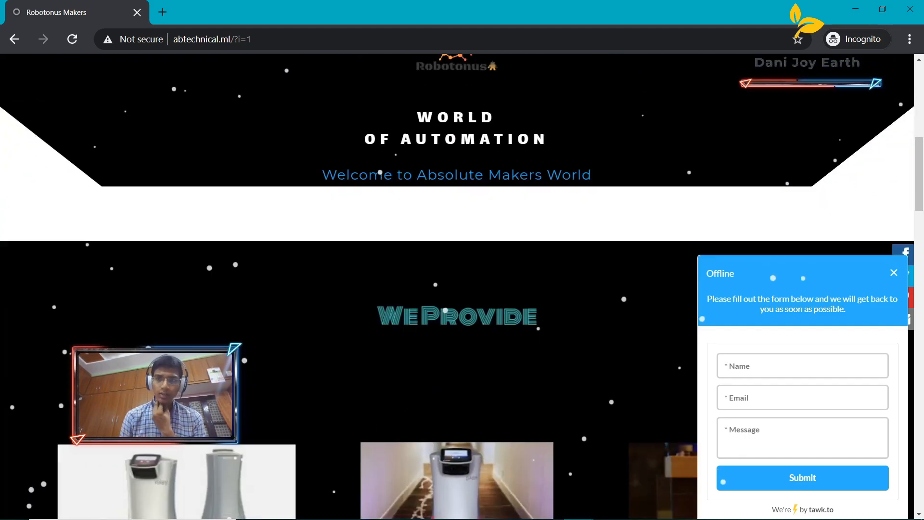
{"action": "scroll", "coordinate": [460, 255], "scroll_direction": "down", "scroll_amount": 15}
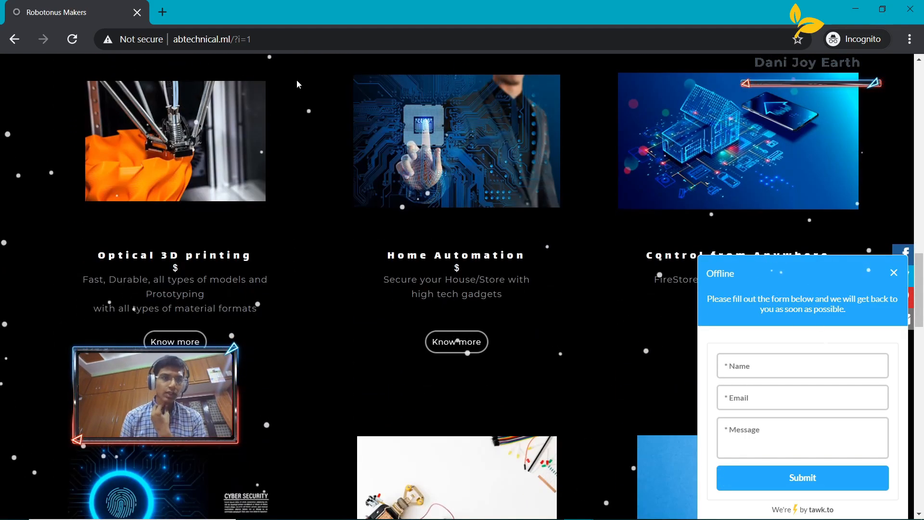
{"action": "left_click", "coordinate": [274, 41]}
{"action": "key", "text": "Left"}
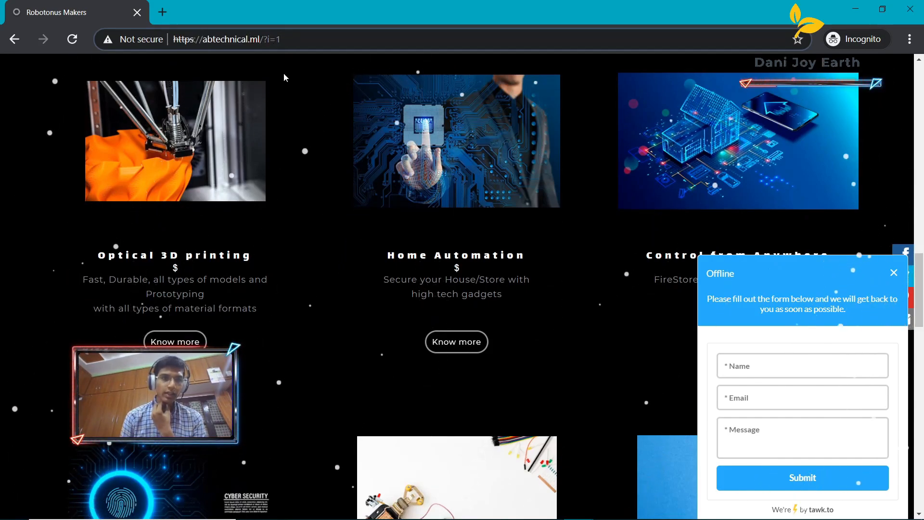
{"action": "scroll", "coordinate": [284, 77], "scroll_direction": "up", "scroll_amount": 10}
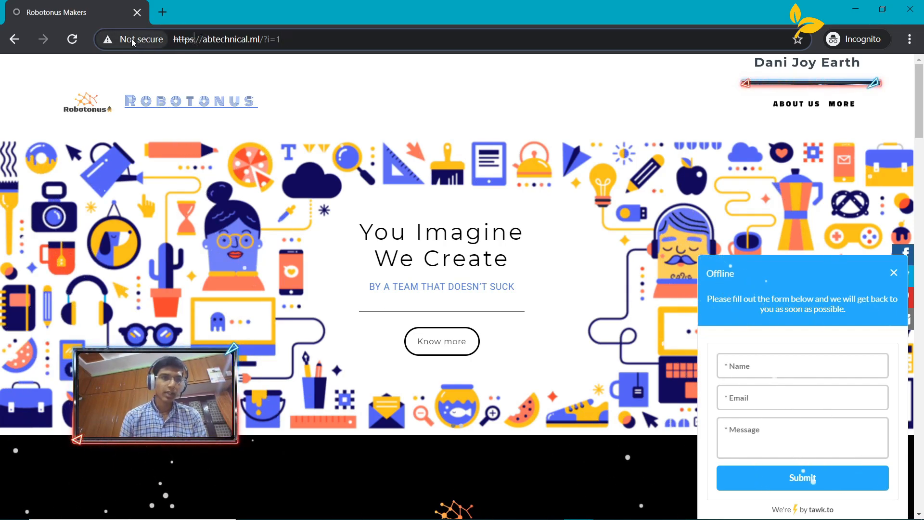
Open virusmap.in in a new tab, check its connection security information and look through its home page
{"action": "left_click", "coordinate": [163, 12]}
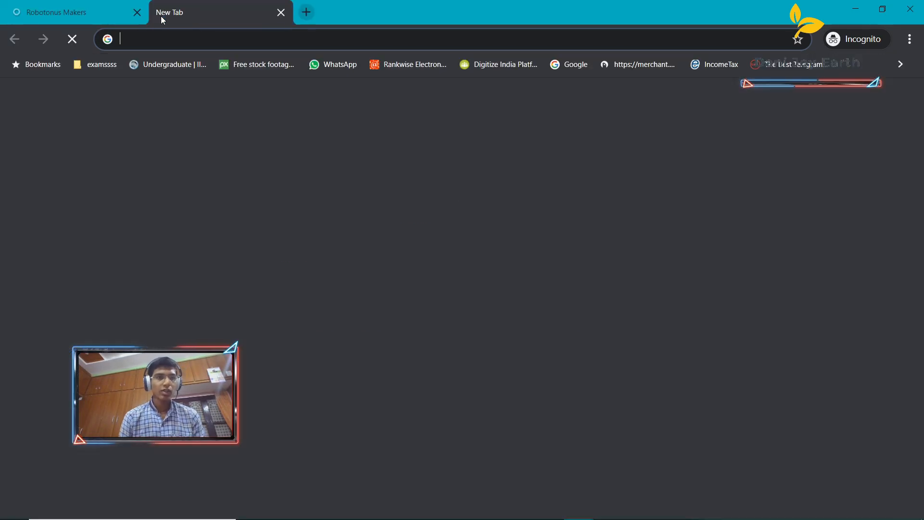
{"action": "type", "text": "virusmap.in"}
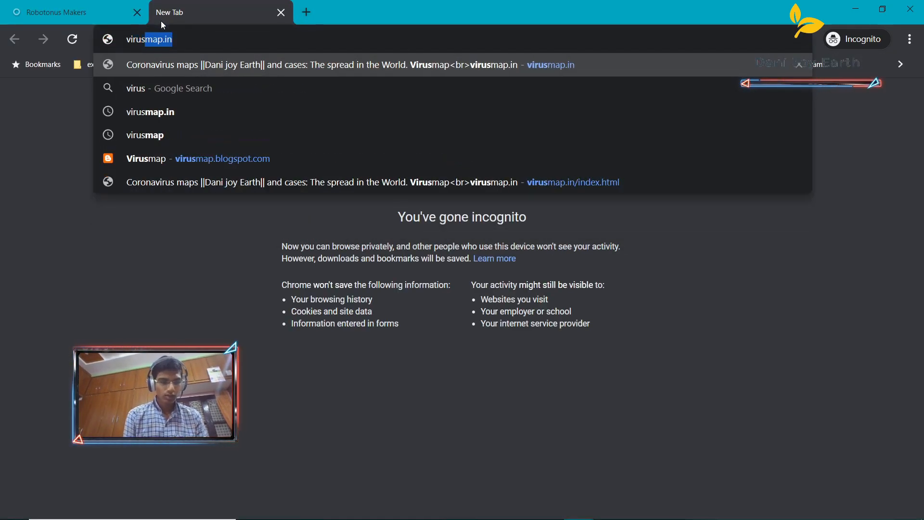
{"action": "key", "text": "Return"}
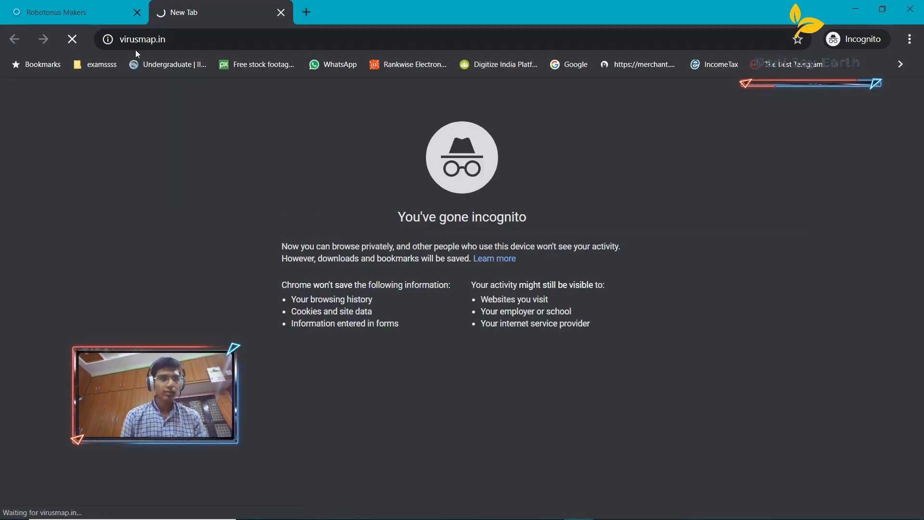
{"action": "left_click", "coordinate": [124, 40]}
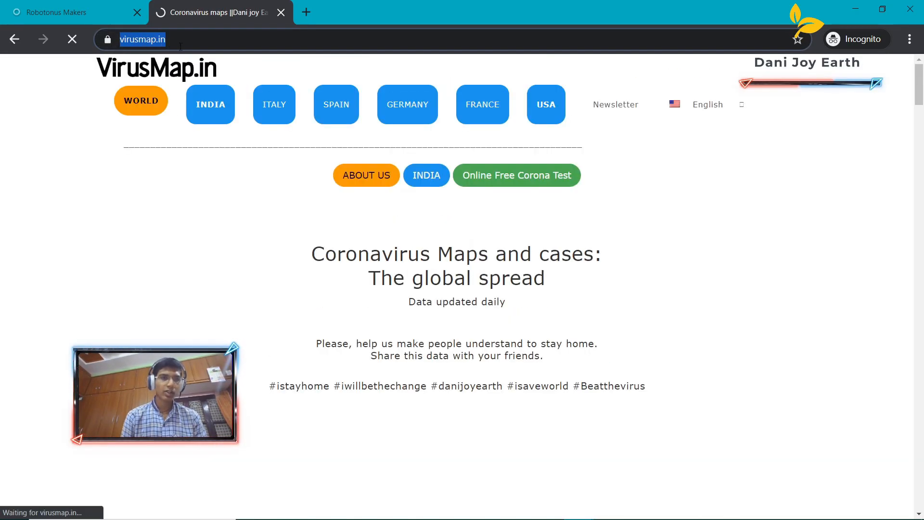
{"action": "left_click", "coordinate": [106, 39]}
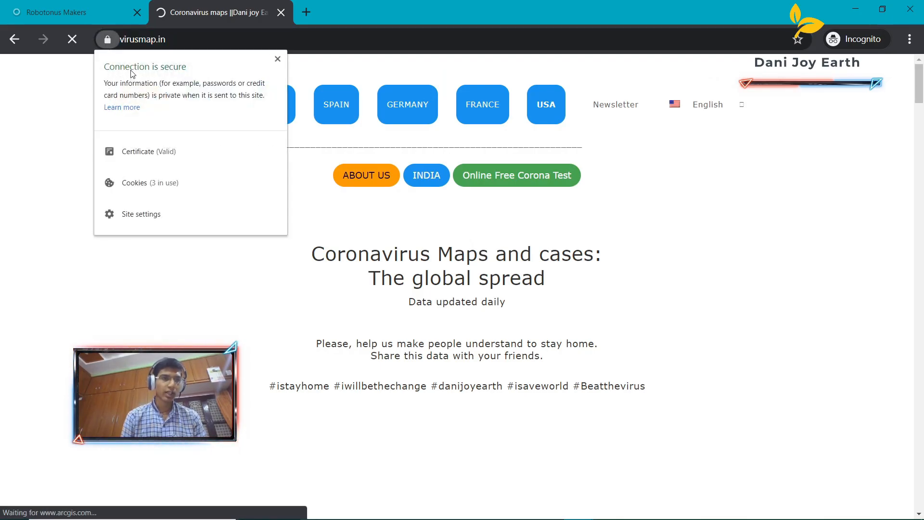
{"action": "left_click", "coordinate": [41, 161]}
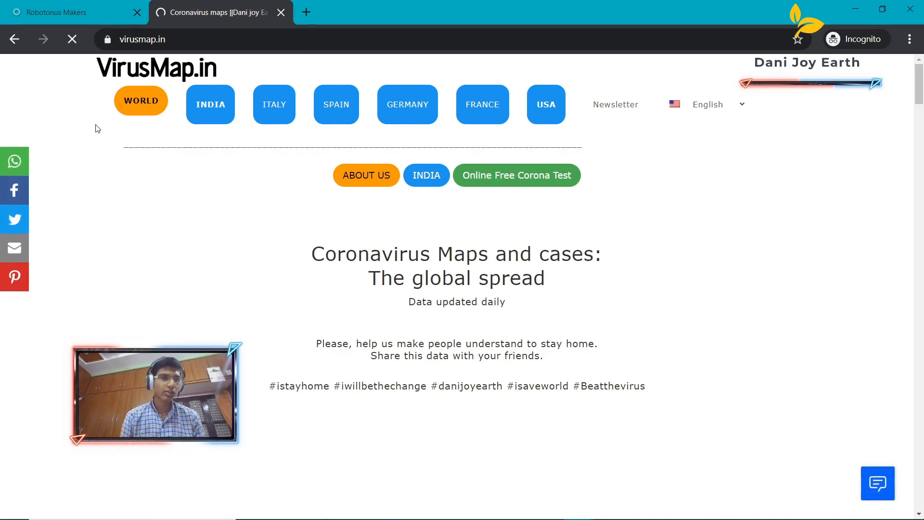
{"action": "scroll", "coordinate": [299, 278], "scroll_direction": "down", "scroll_amount": 2}
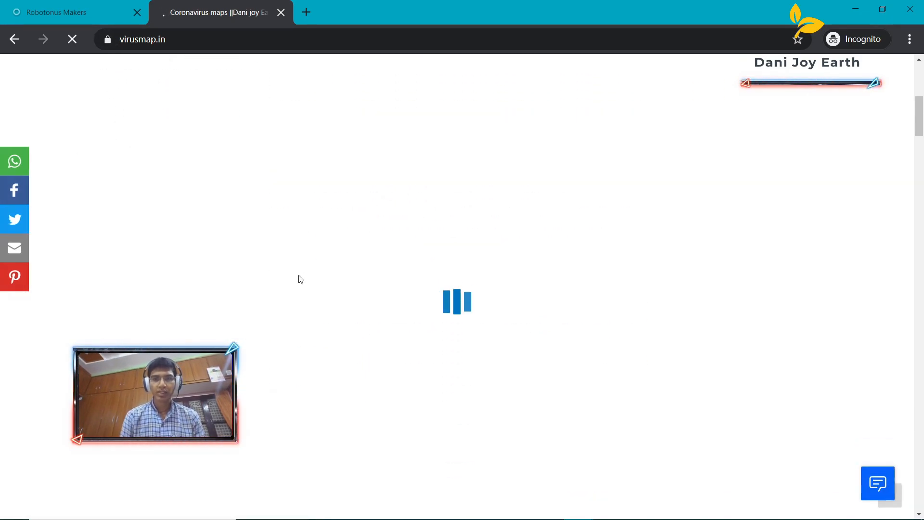
{"action": "scroll", "coordinate": [266, 283], "scroll_direction": "down", "scroll_amount": 3}
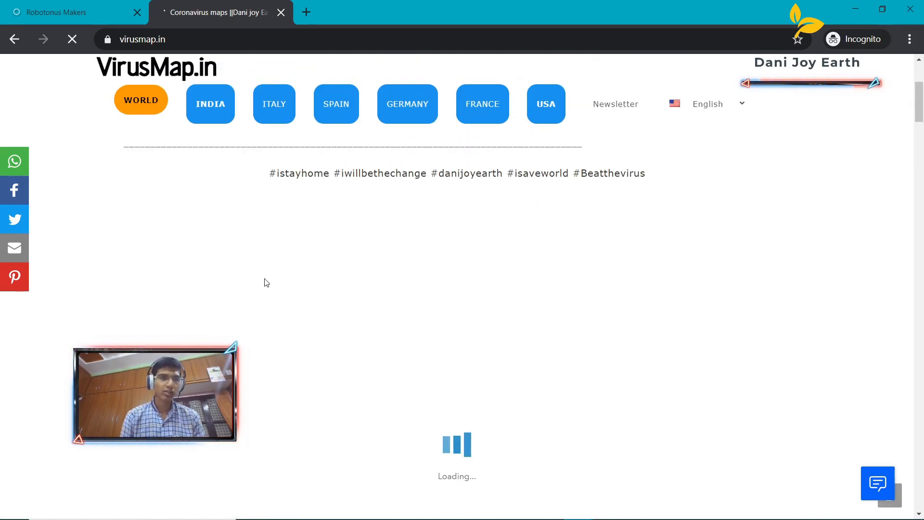
Return to the forwarded abtechnical.ml site and review its page and the security label beside its address
{"action": "left_click", "coordinate": [82, 13]}
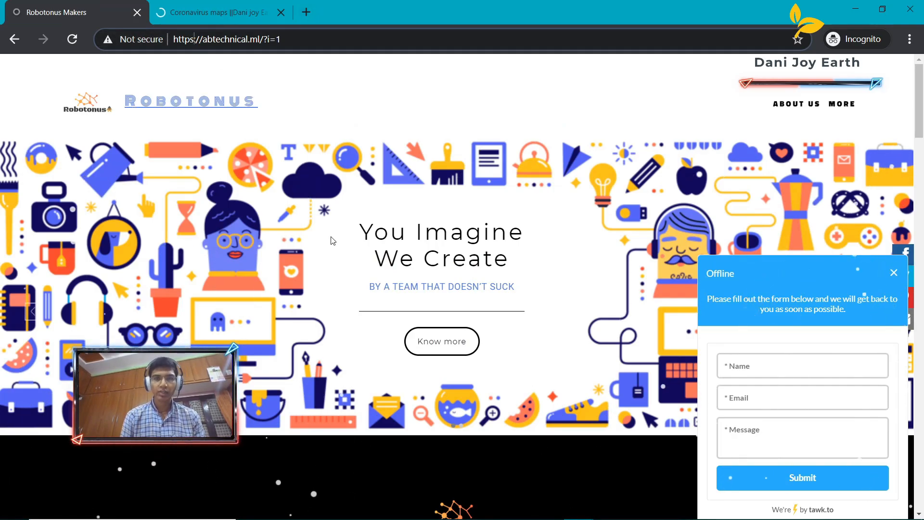
{"action": "scroll", "coordinate": [330, 241], "scroll_direction": "down", "scroll_amount": 13}
{"action": "scroll", "coordinate": [331, 241], "scroll_direction": "up", "scroll_amount": 13}
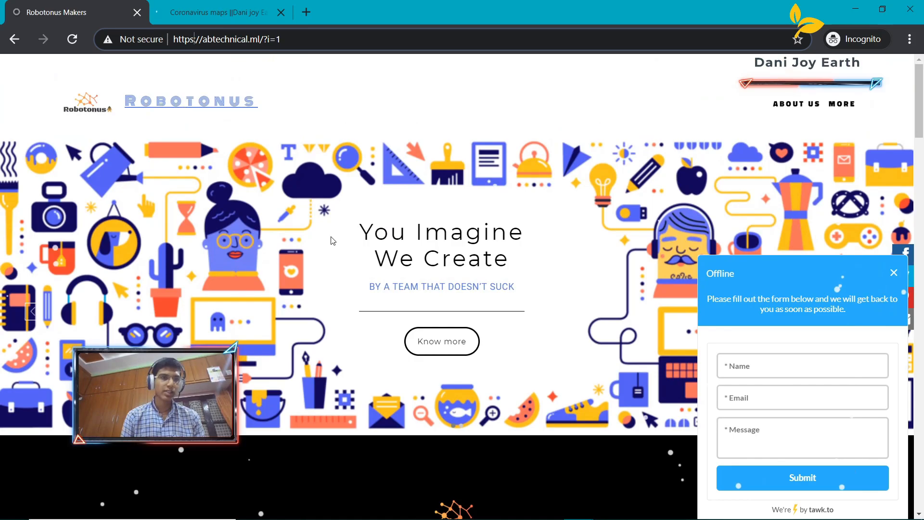
{"action": "scroll", "coordinate": [331, 239], "scroll_direction": "down", "scroll_amount": 3}
{"action": "scroll", "coordinate": [331, 240], "scroll_direction": "up", "scroll_amount": 3}
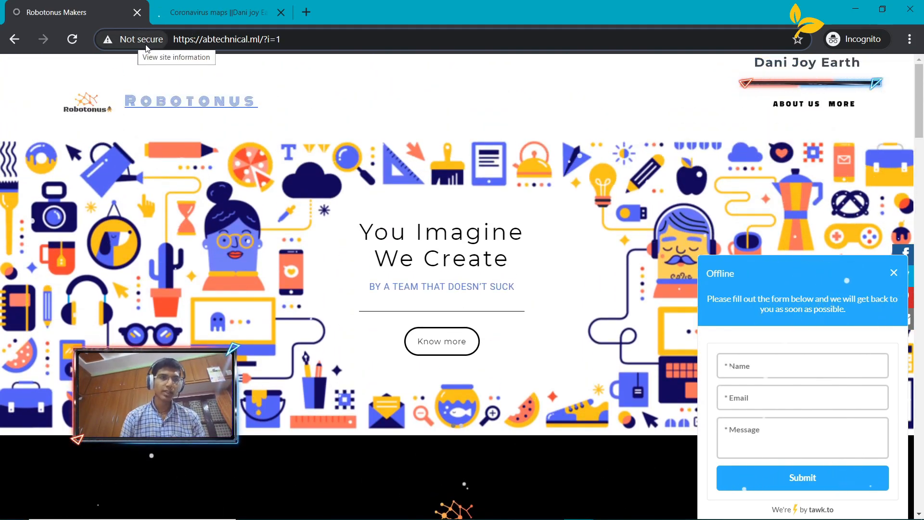
{"action": "left_click", "coordinate": [867, 8]}
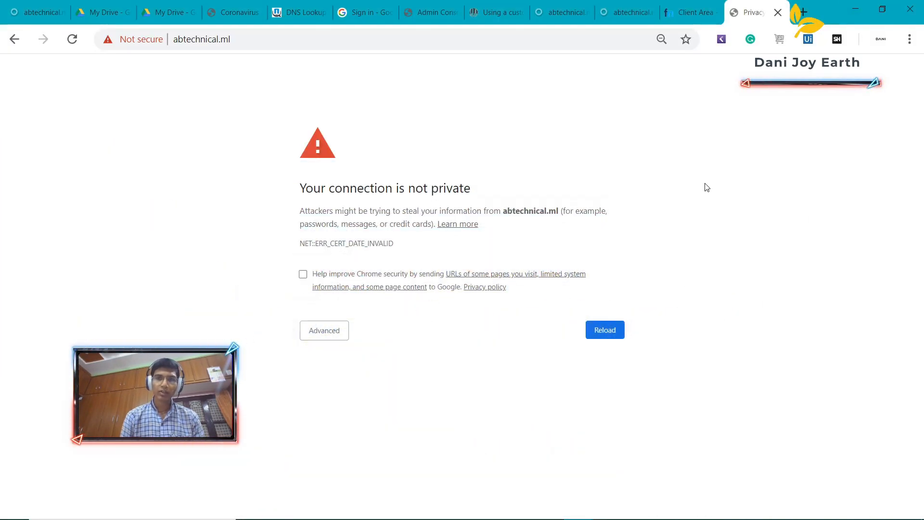
{"action": "mouse_move", "coordinate": [582, 515]}
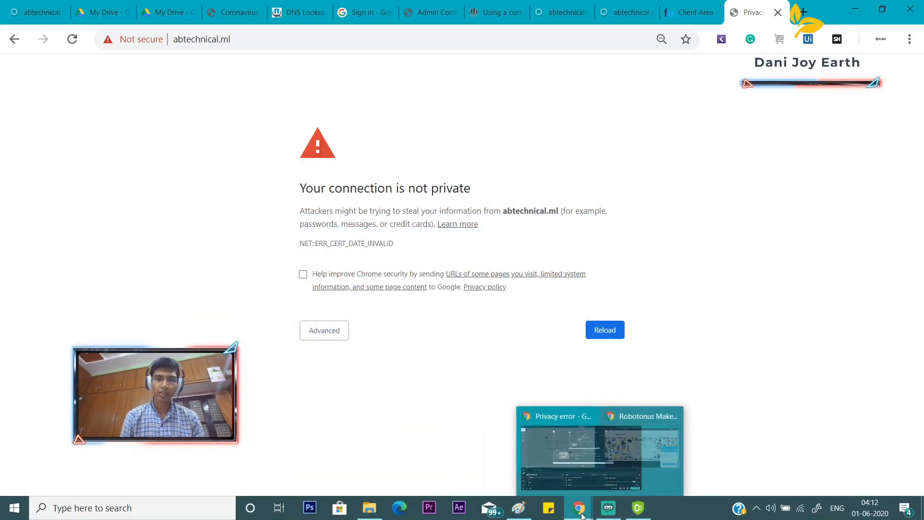
{"action": "left_click", "coordinate": [619, 452]}
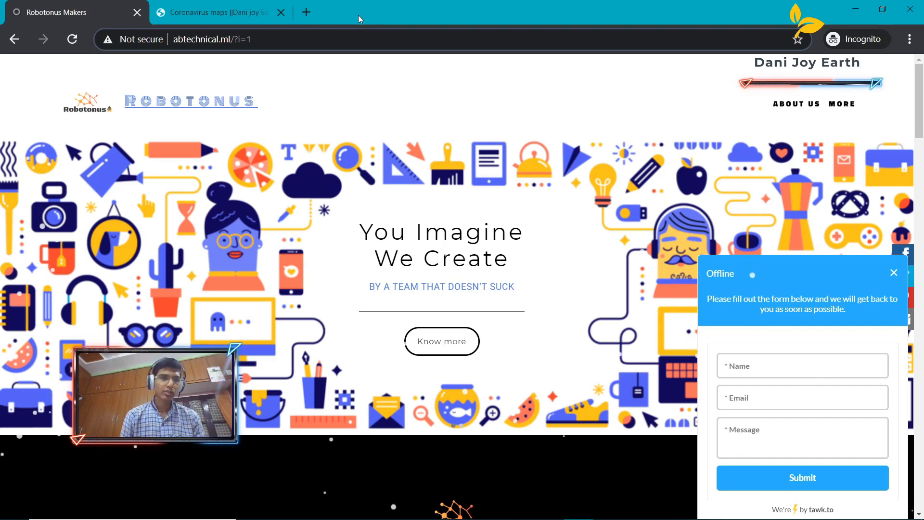
Go back to the DriveToWeb admin panel in the regular browser window and open its documentation on using a CDN
{"action": "left_click", "coordinate": [855, 5]}
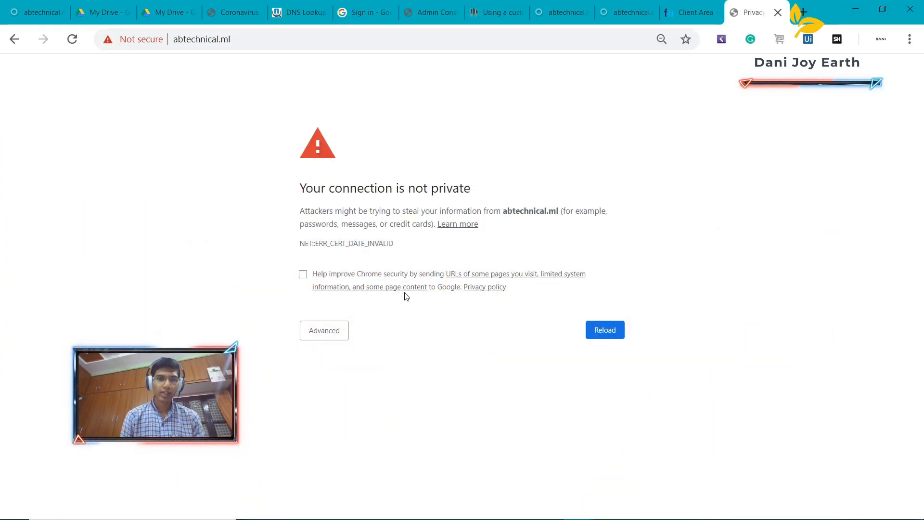
{"action": "left_click", "coordinate": [693, 12]}
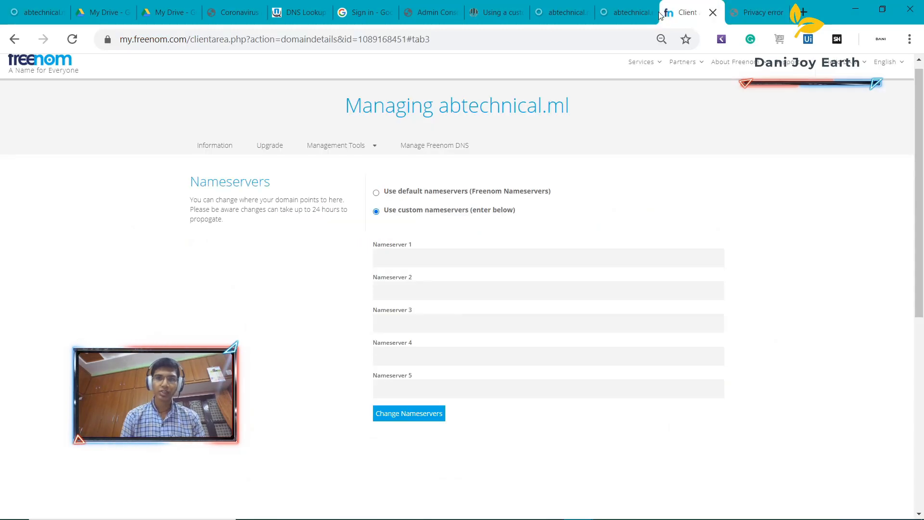
{"action": "left_click", "coordinate": [616, 14]}
{"action": "left_click_drag", "start_coordinate": [616, 15], "coordinate": [563, 16]}
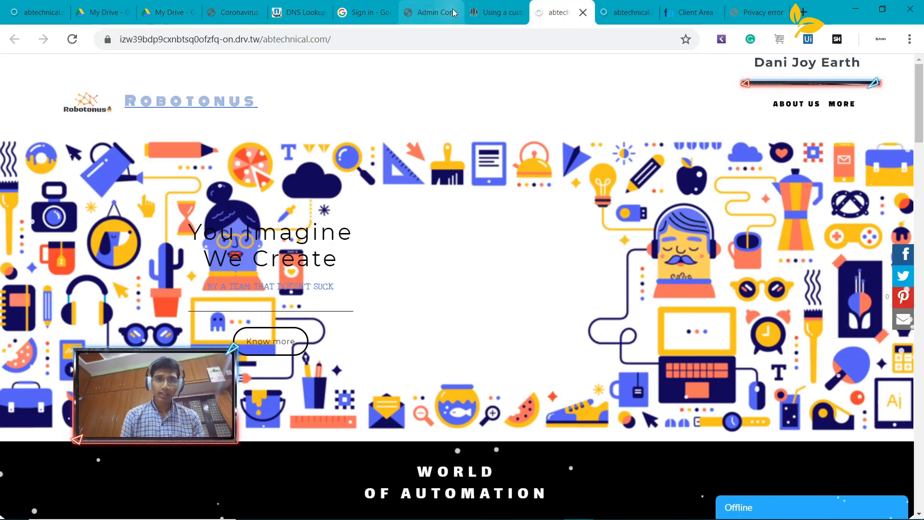
{"action": "left_click", "coordinate": [432, 13]}
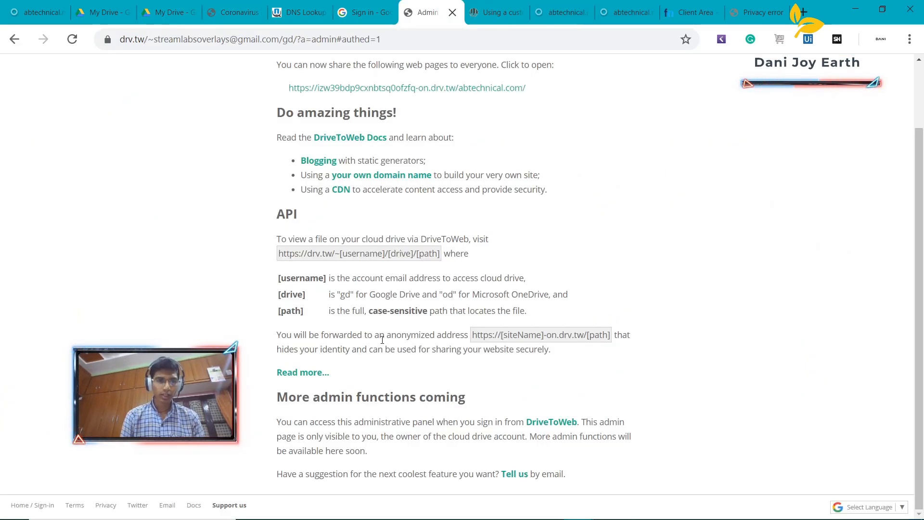
{"action": "scroll", "coordinate": [383, 339], "scroll_direction": "up", "scroll_amount": 2}
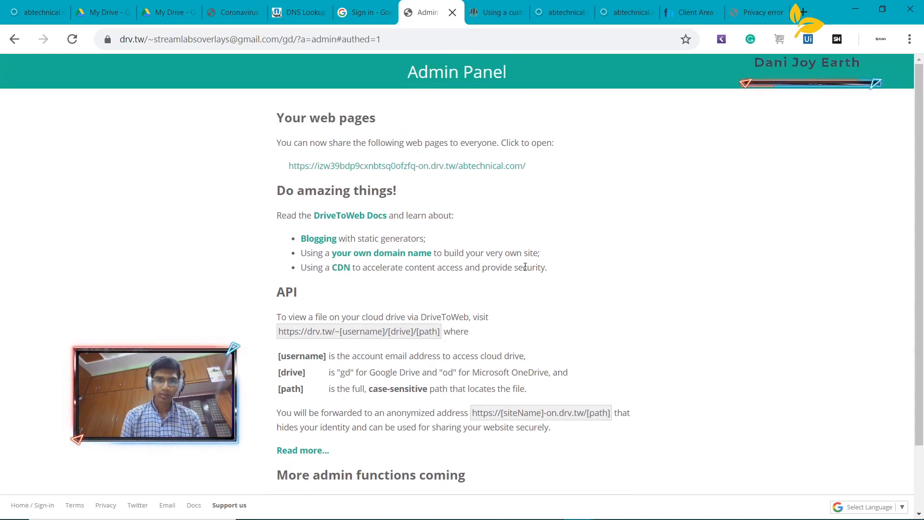
{"action": "left_click", "coordinate": [340, 268]}
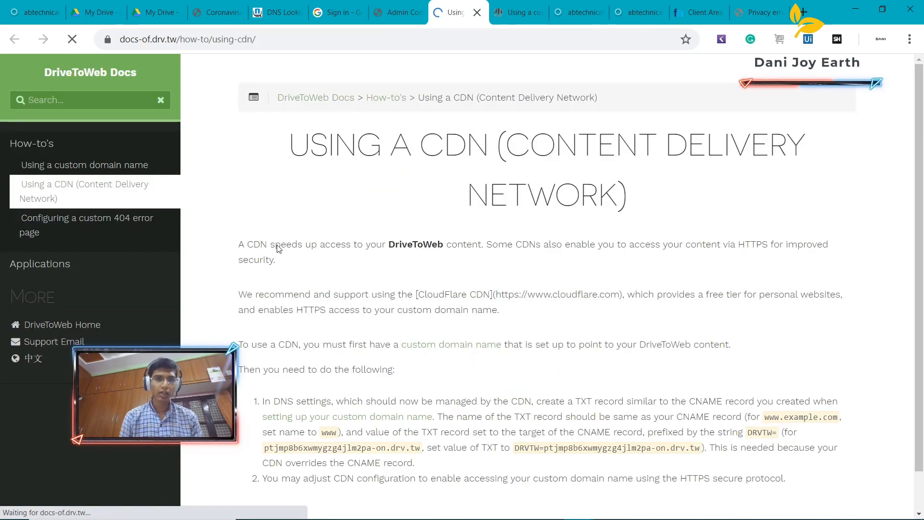
Read the DriveToWeb CDN guide, including the CloudFlare recommendation and the instructions for the DNS TXT record and HTTPS access
{"action": "scroll", "coordinate": [412, 330], "scroll_direction": "down", "scroll_amount": 1}
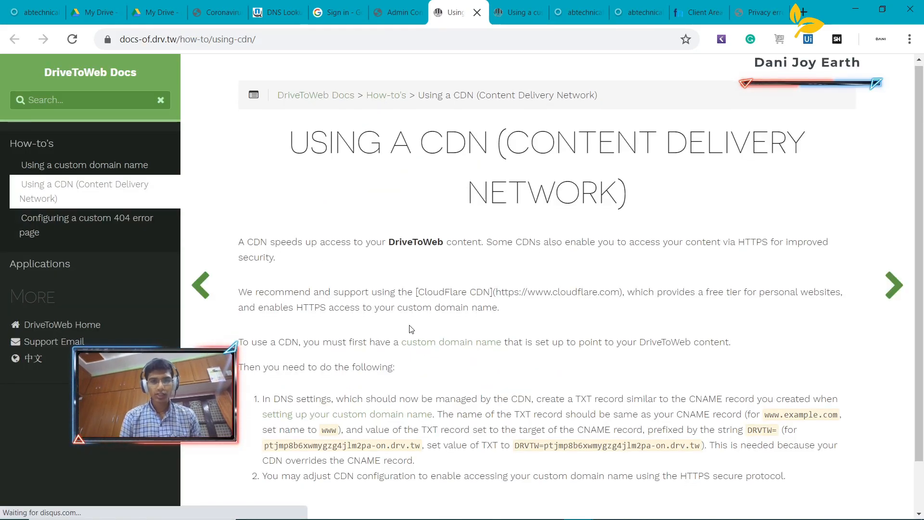
{"action": "scroll", "coordinate": [411, 329], "scroll_direction": "up", "scroll_amount": 1}
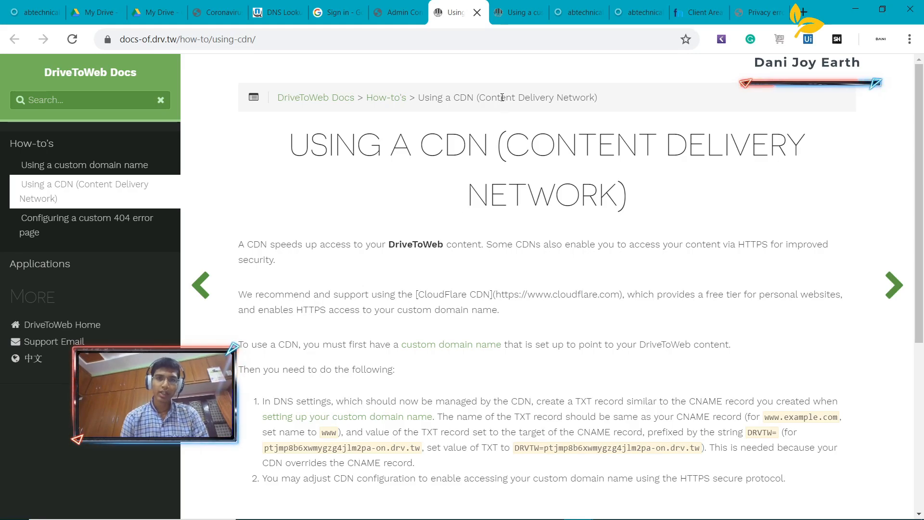
{"action": "left_click_drag", "start_coordinate": [477, 100], "coordinate": [536, 99]}
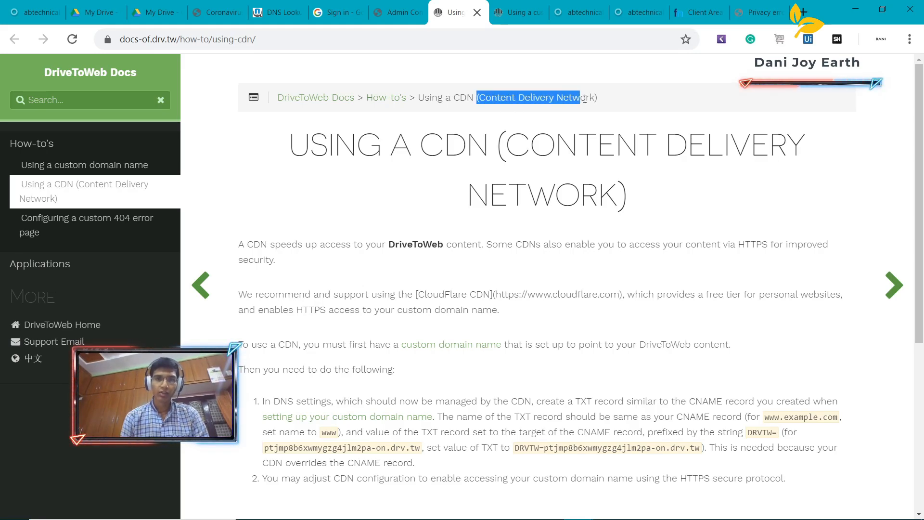
{"action": "left_click", "coordinate": [600, 102]}
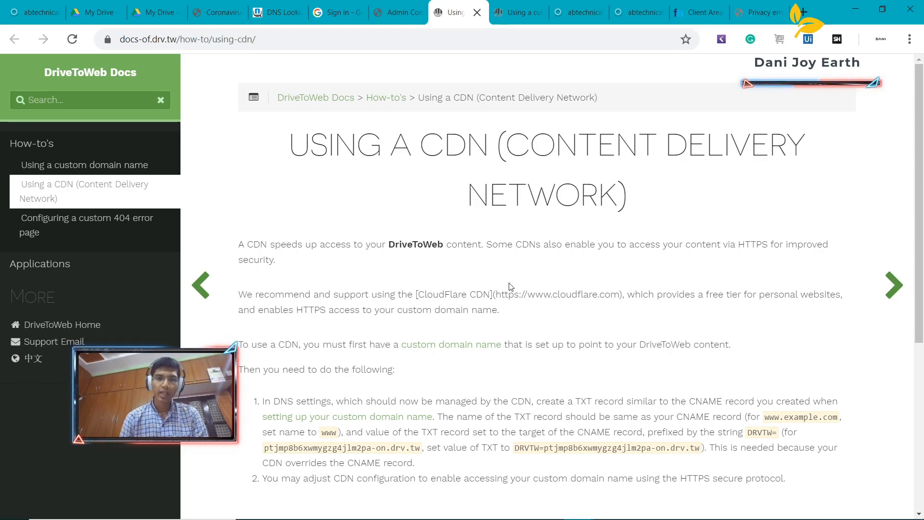
{"action": "scroll", "coordinate": [511, 286], "scroll_direction": "down", "scroll_amount": 2}
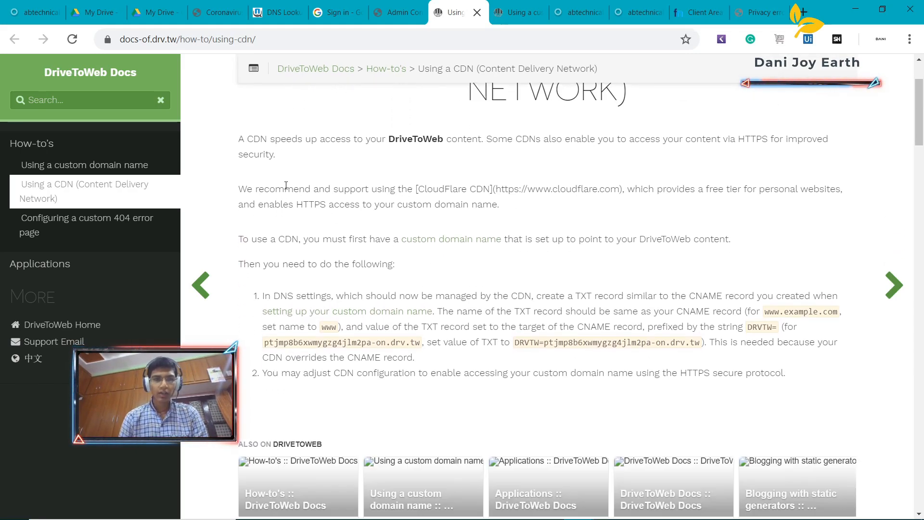
{"action": "left_click_drag", "start_coordinate": [240, 139], "coordinate": [536, 327]}
{"action": "left_click", "coordinate": [536, 326]}
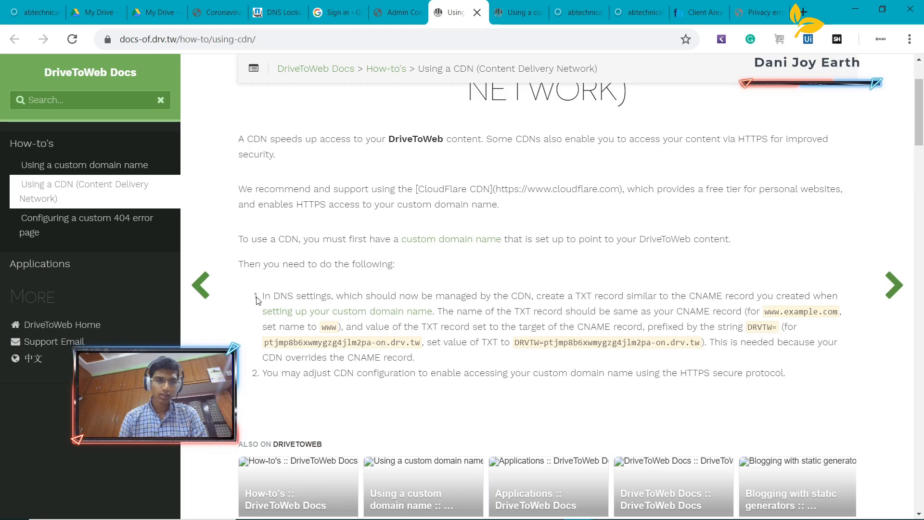
{"action": "left_click_drag", "start_coordinate": [257, 299], "coordinate": [623, 369]}
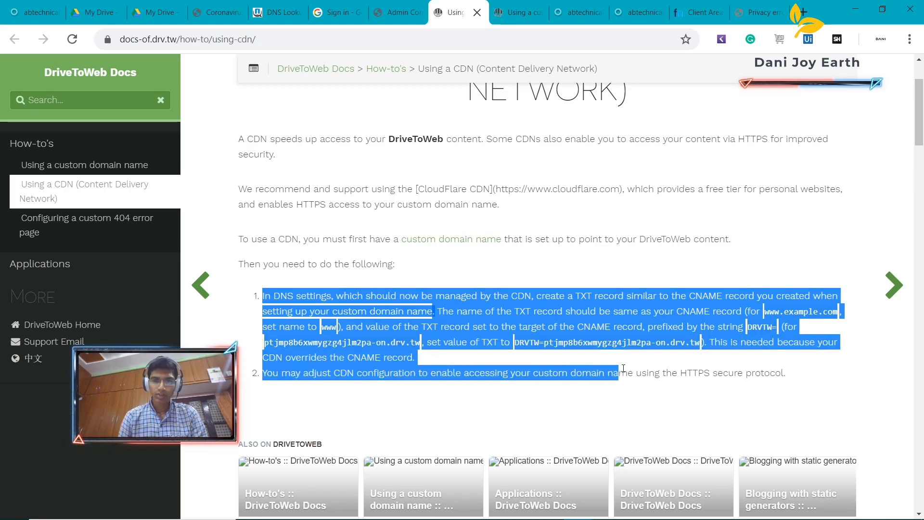
{"action": "left_click_drag", "start_coordinate": [623, 369], "coordinate": [703, 396]}
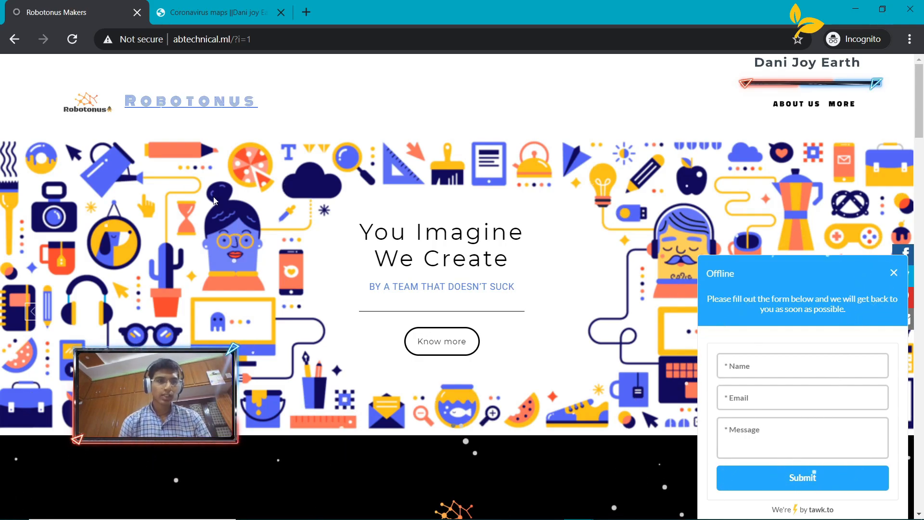
Look over the upper sections of the forwarded abtechnical.ml site in the incognito window
{"action": "scroll", "coordinate": [229, 261], "scroll_direction": "down", "scroll_amount": 3}
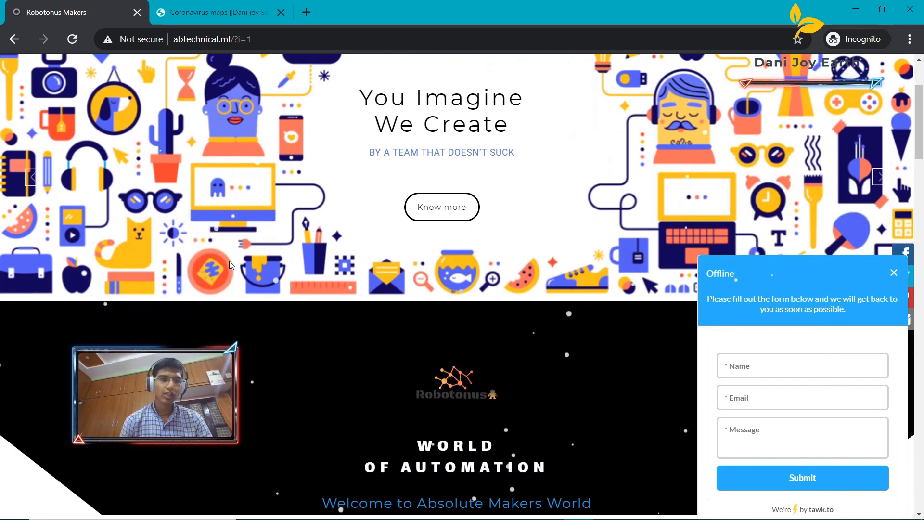
{"action": "scroll", "coordinate": [229, 261], "scroll_direction": "up", "scroll_amount": 3}
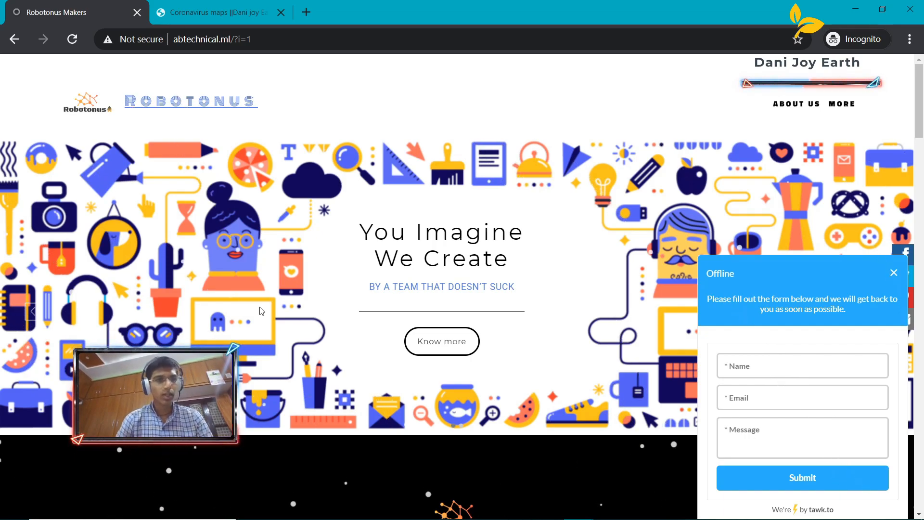
{"action": "scroll", "coordinate": [299, 298], "scroll_direction": "down", "scroll_amount": 3}
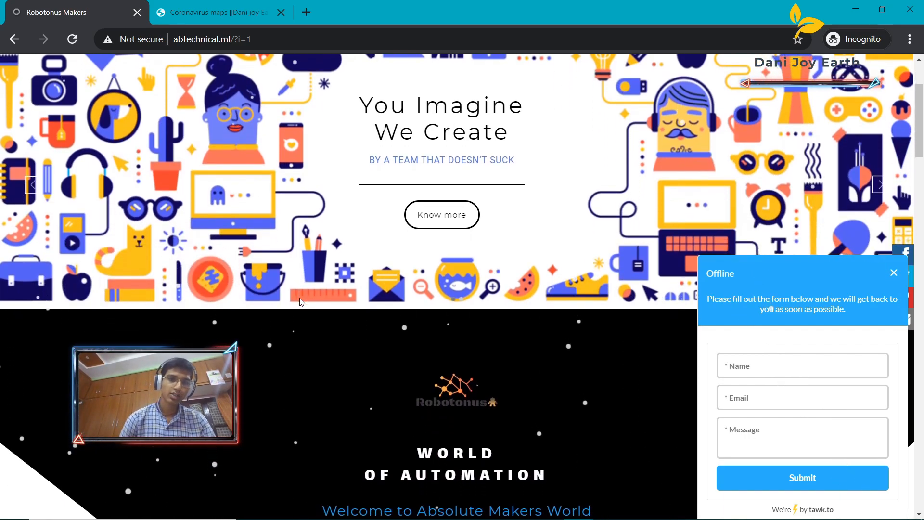
{"action": "scroll", "coordinate": [299, 299], "scroll_direction": "up", "scroll_amount": 3}
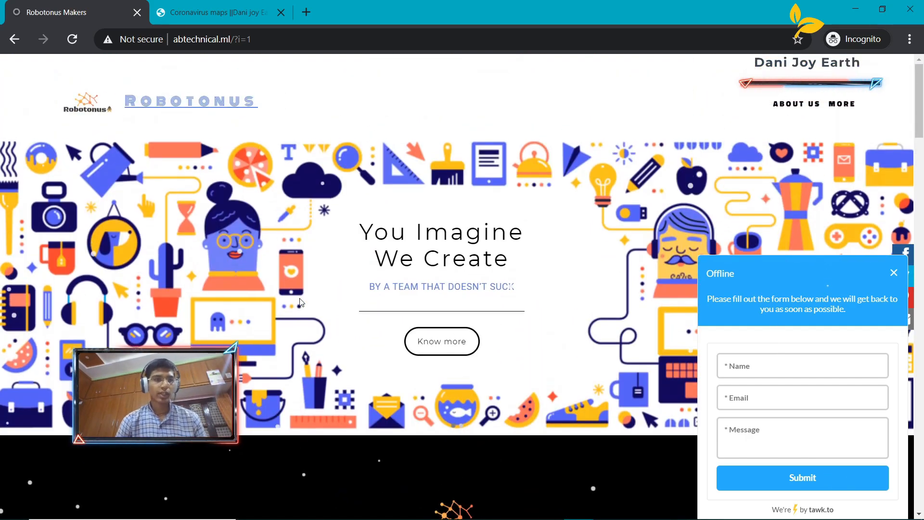